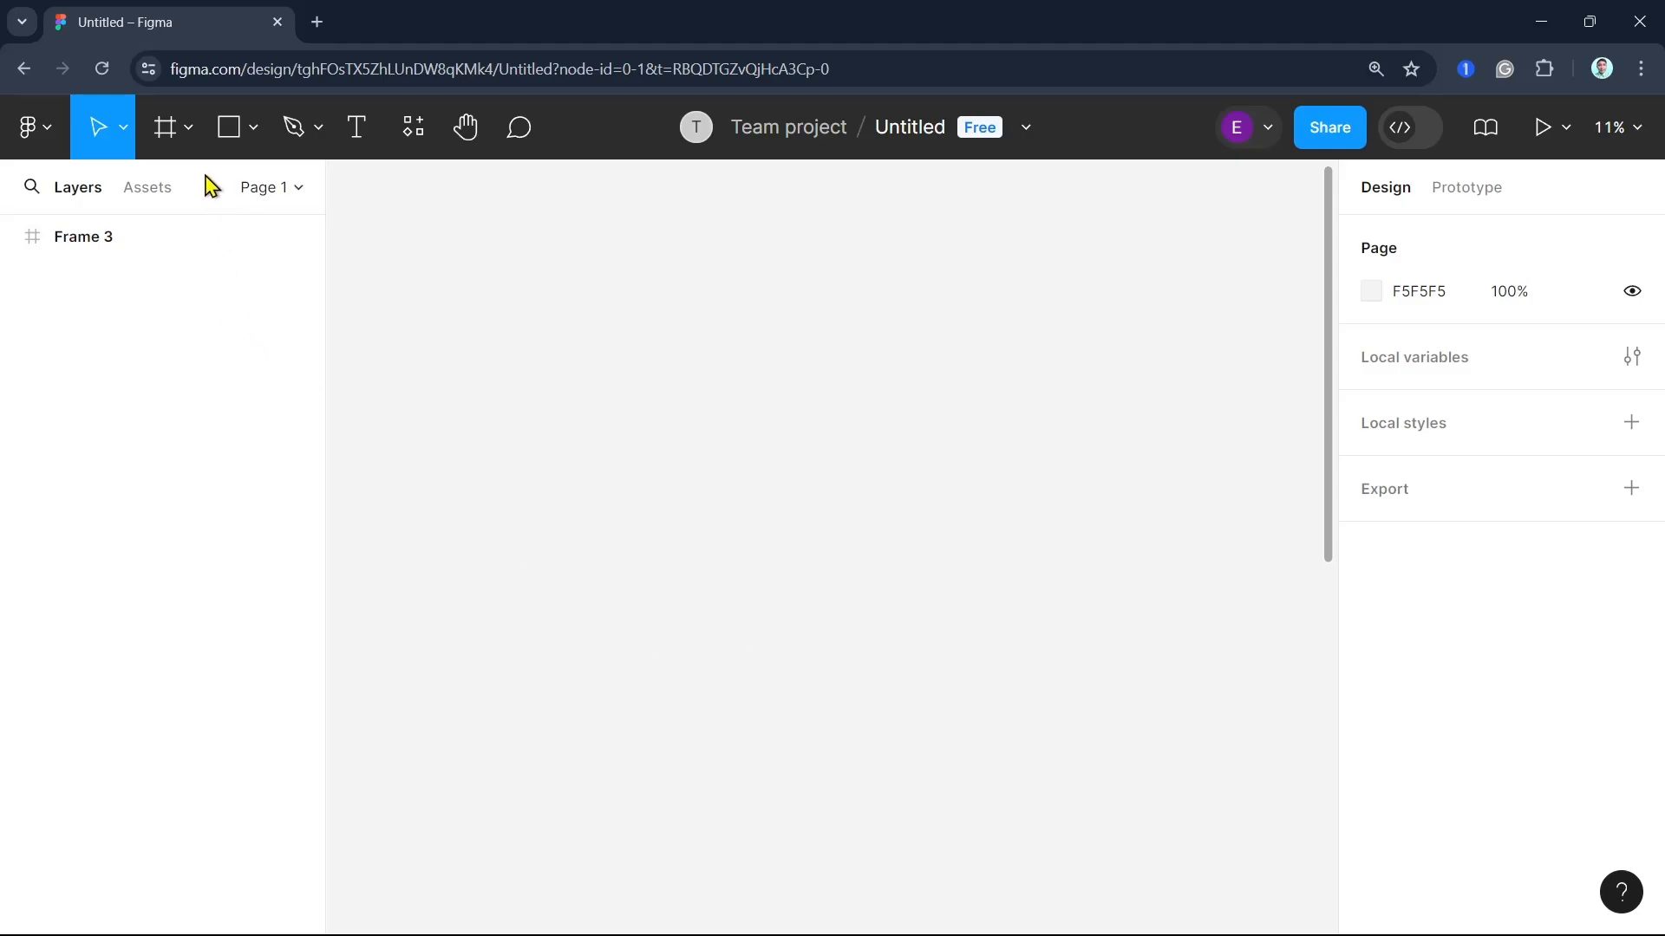
Step: Draw a small frame on the empty canvas and size it to 24 × 24
left_click(191, 138)
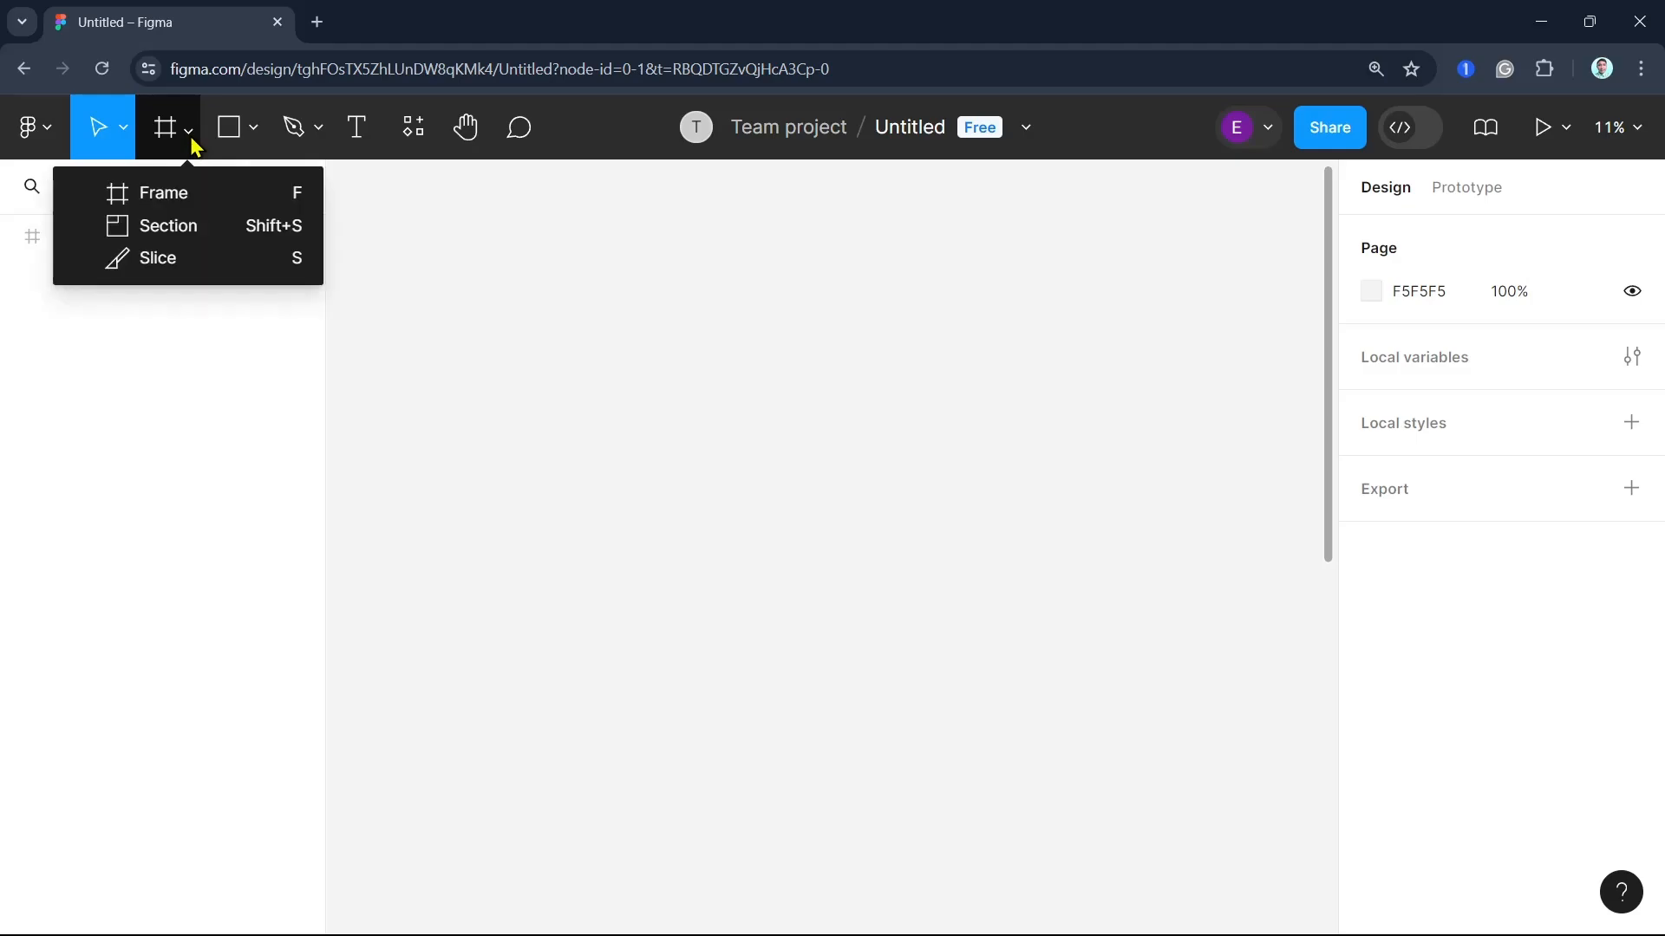
left_click(193, 199)
mouse_move(659, 402)
left_mouse_down()
mouse_move(706, 407)
mouse_move(675, 420)
mouse_move(667, 406)
left_mouse_up()
key("shift+2")
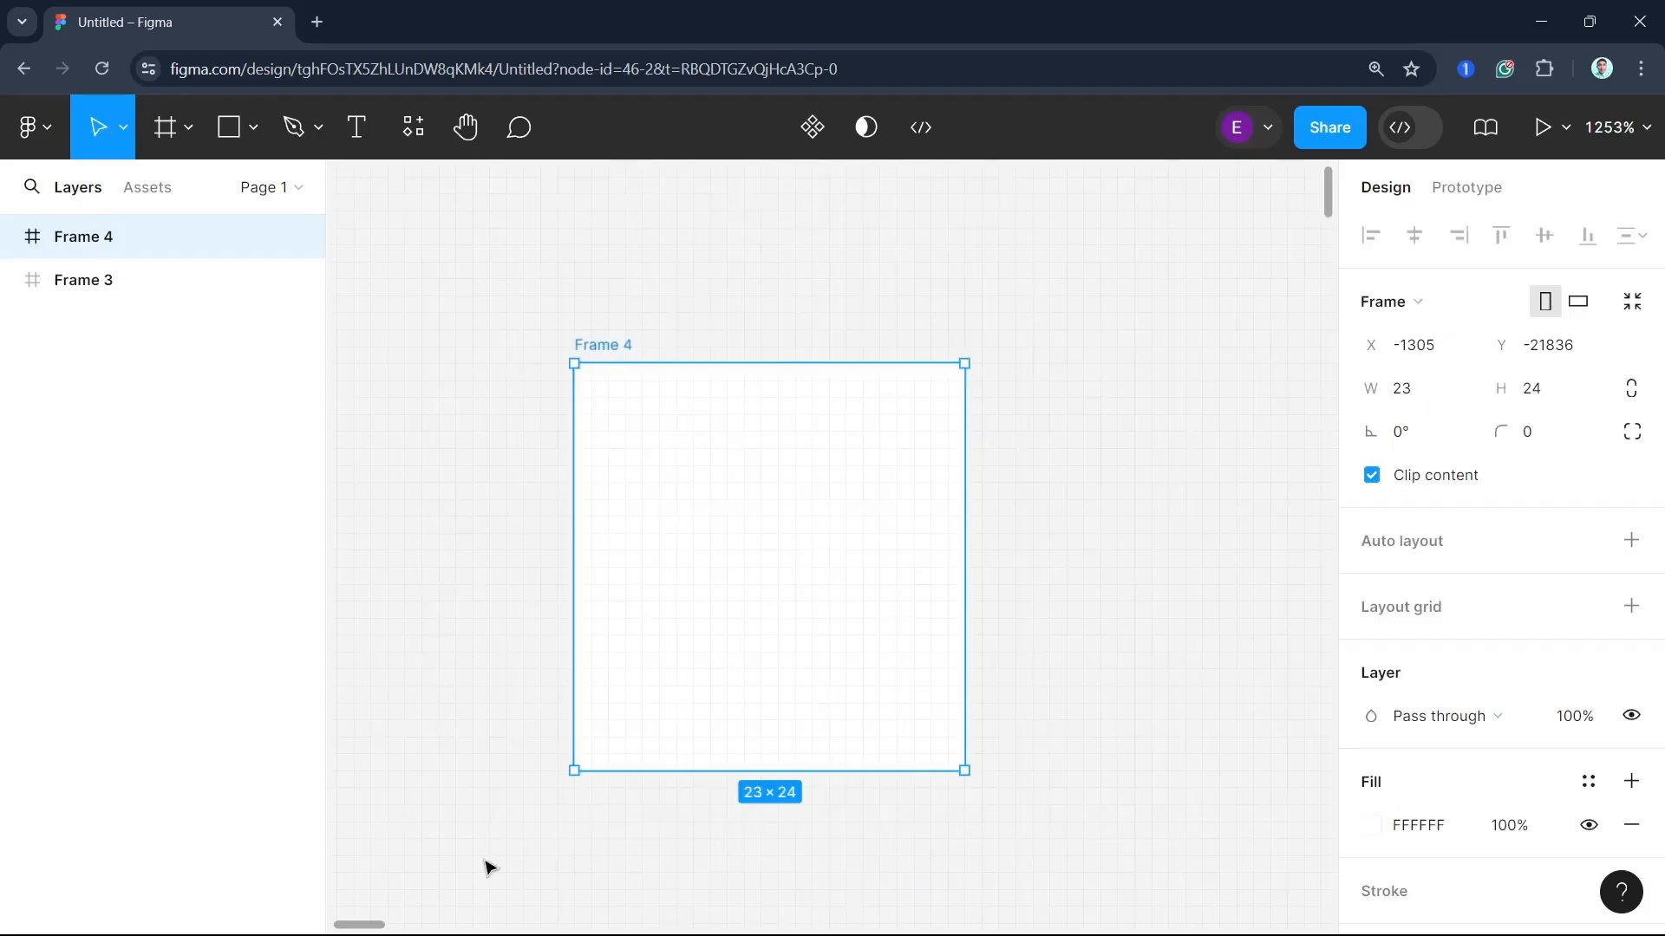
left_click_drag(350, 927, 378, 929)
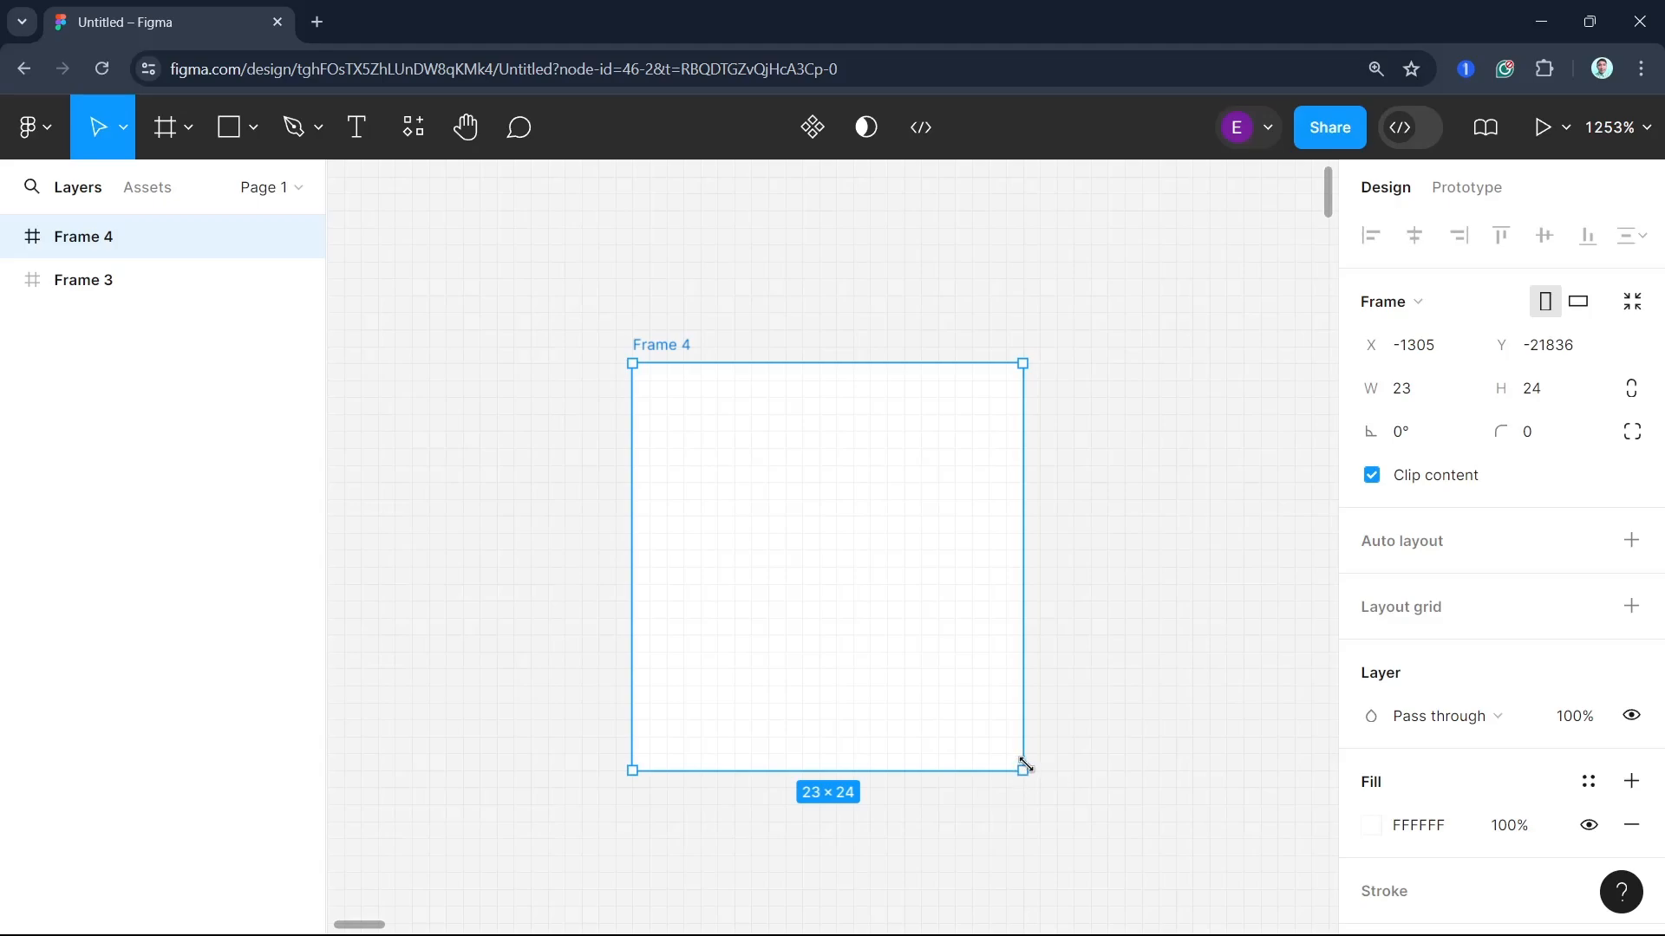
left_click_drag(1028, 765, 1037, 767)
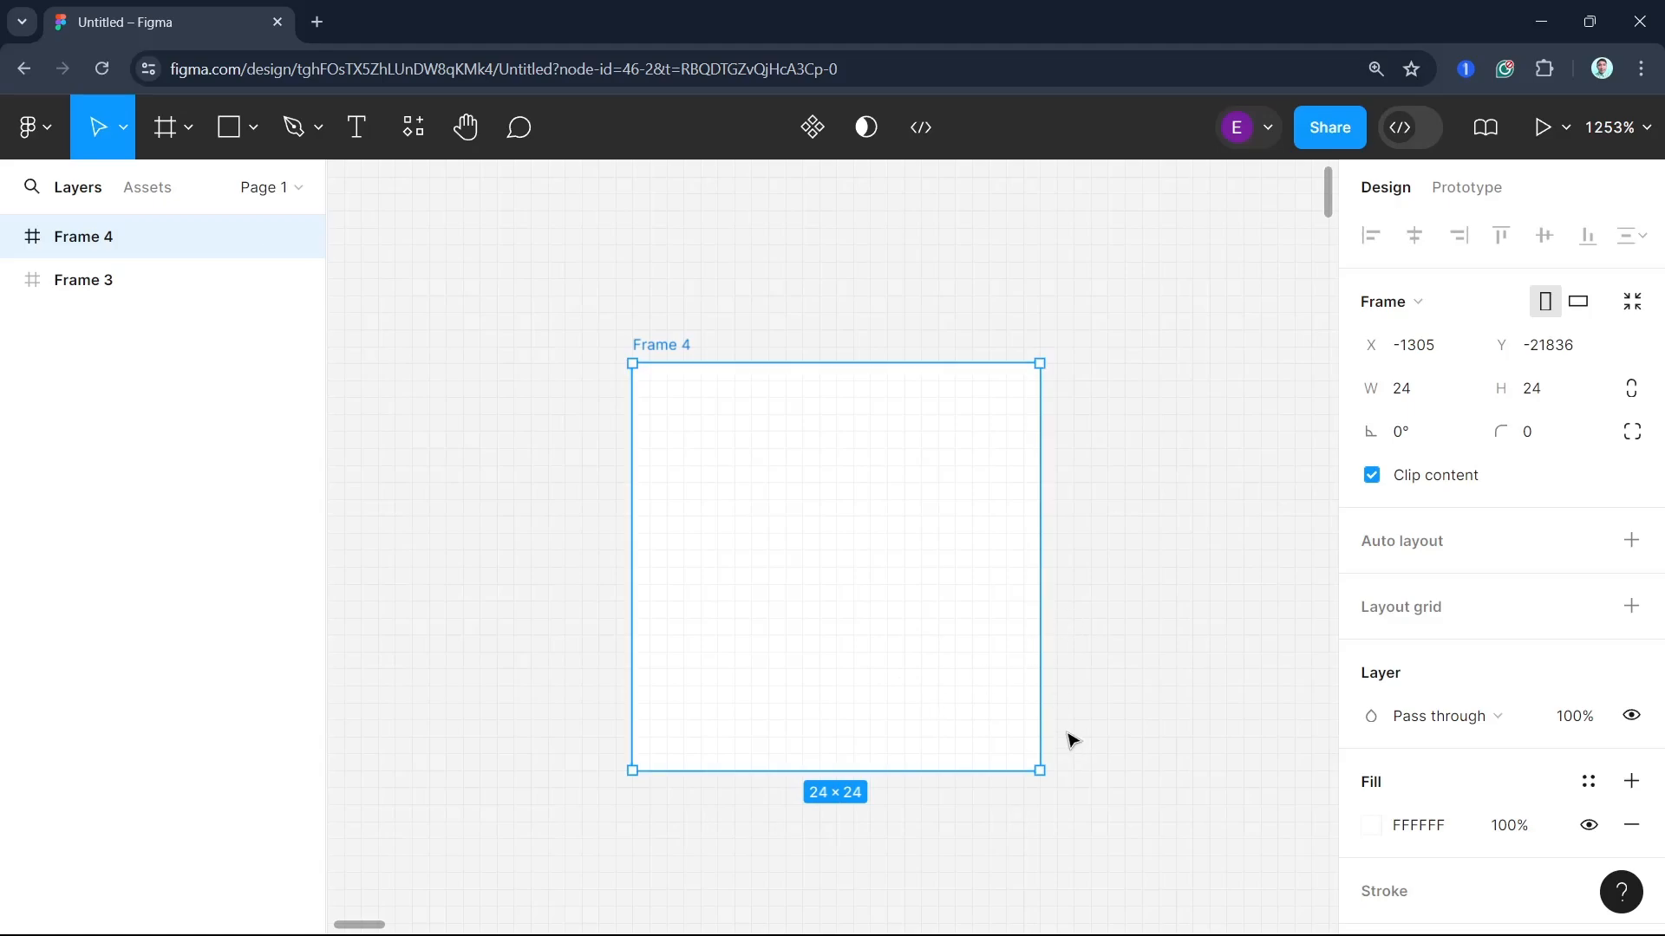
Step: Draw a rectangle about 10 × 7 inside the 24 × 24 frame and place it at X 7, Y 10
key("r")
left_click_drag(733, 567, 909, 687)
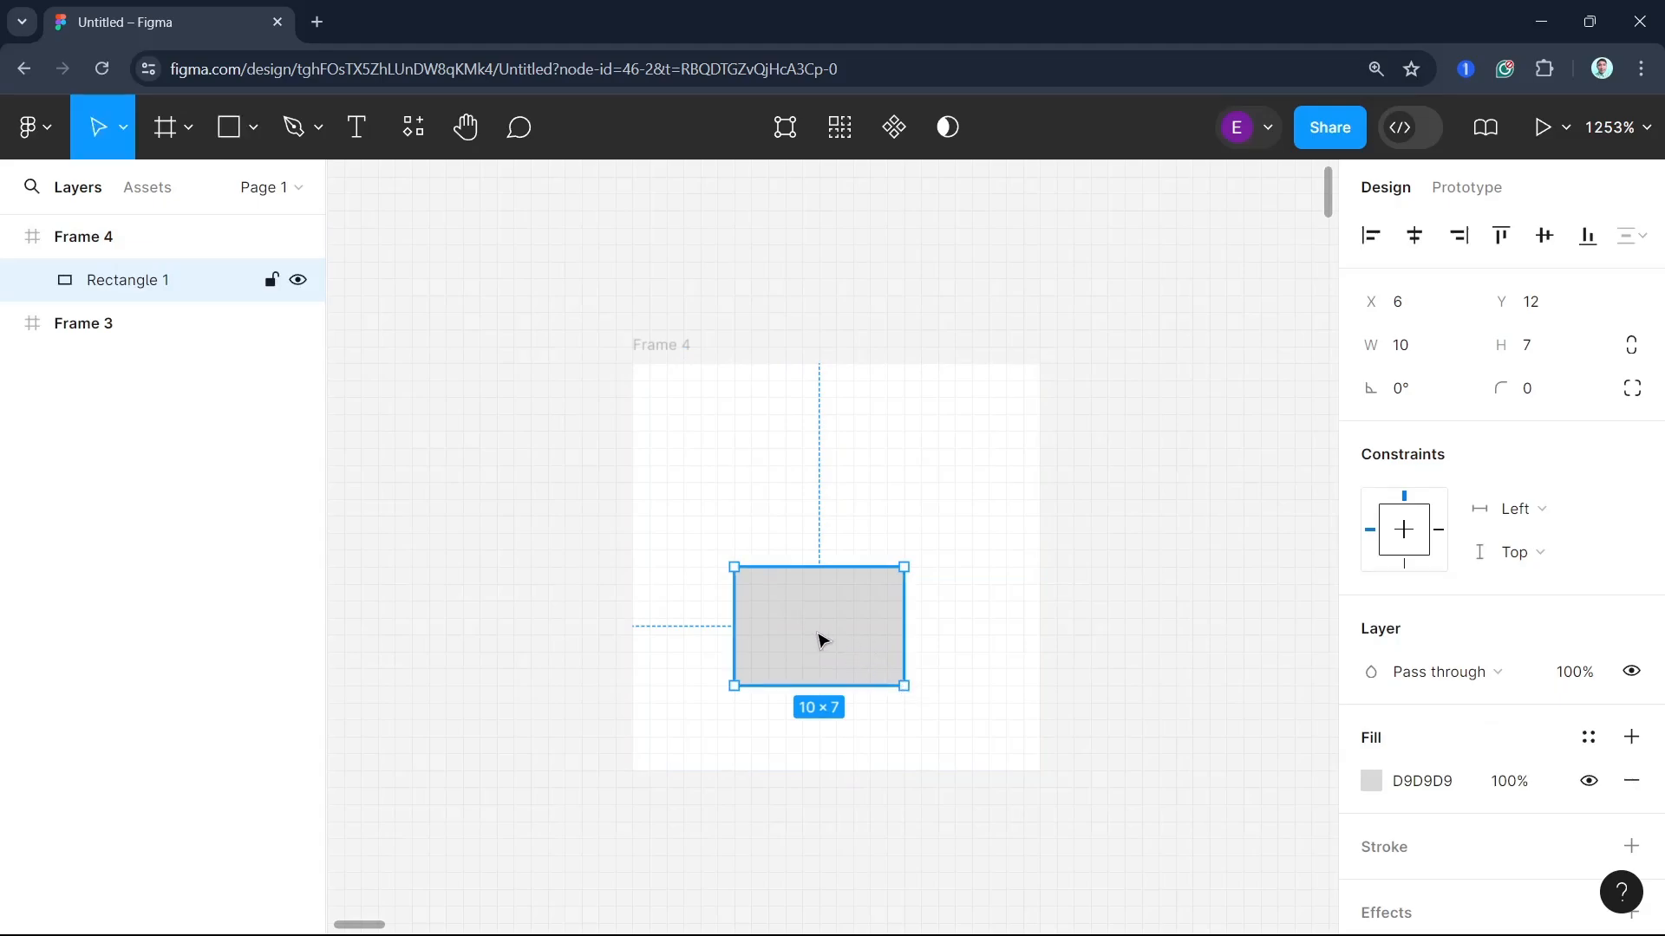
mouse_move(821, 639)
left_mouse_down()
mouse_move(847, 636)
mouse_move(838, 602)
left_mouse_up()
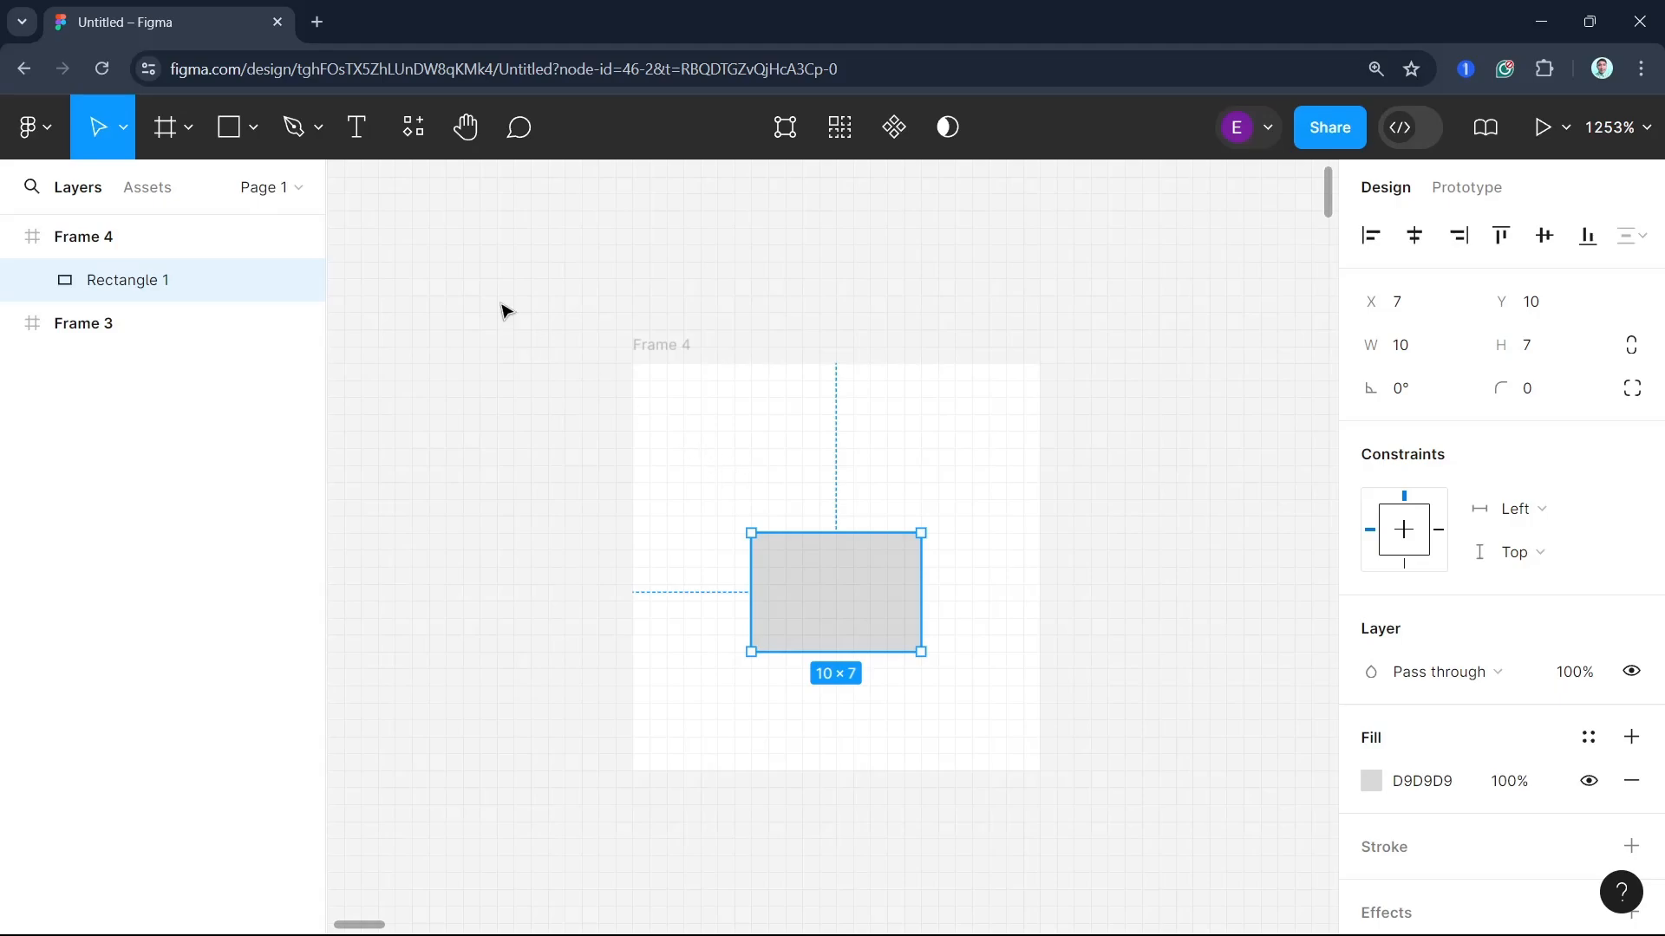
Step: Draw a triangle about 11 × 8 with the Polygon tool and place it centred on the rectangle's upper edge as a roof
left_click(254, 132)
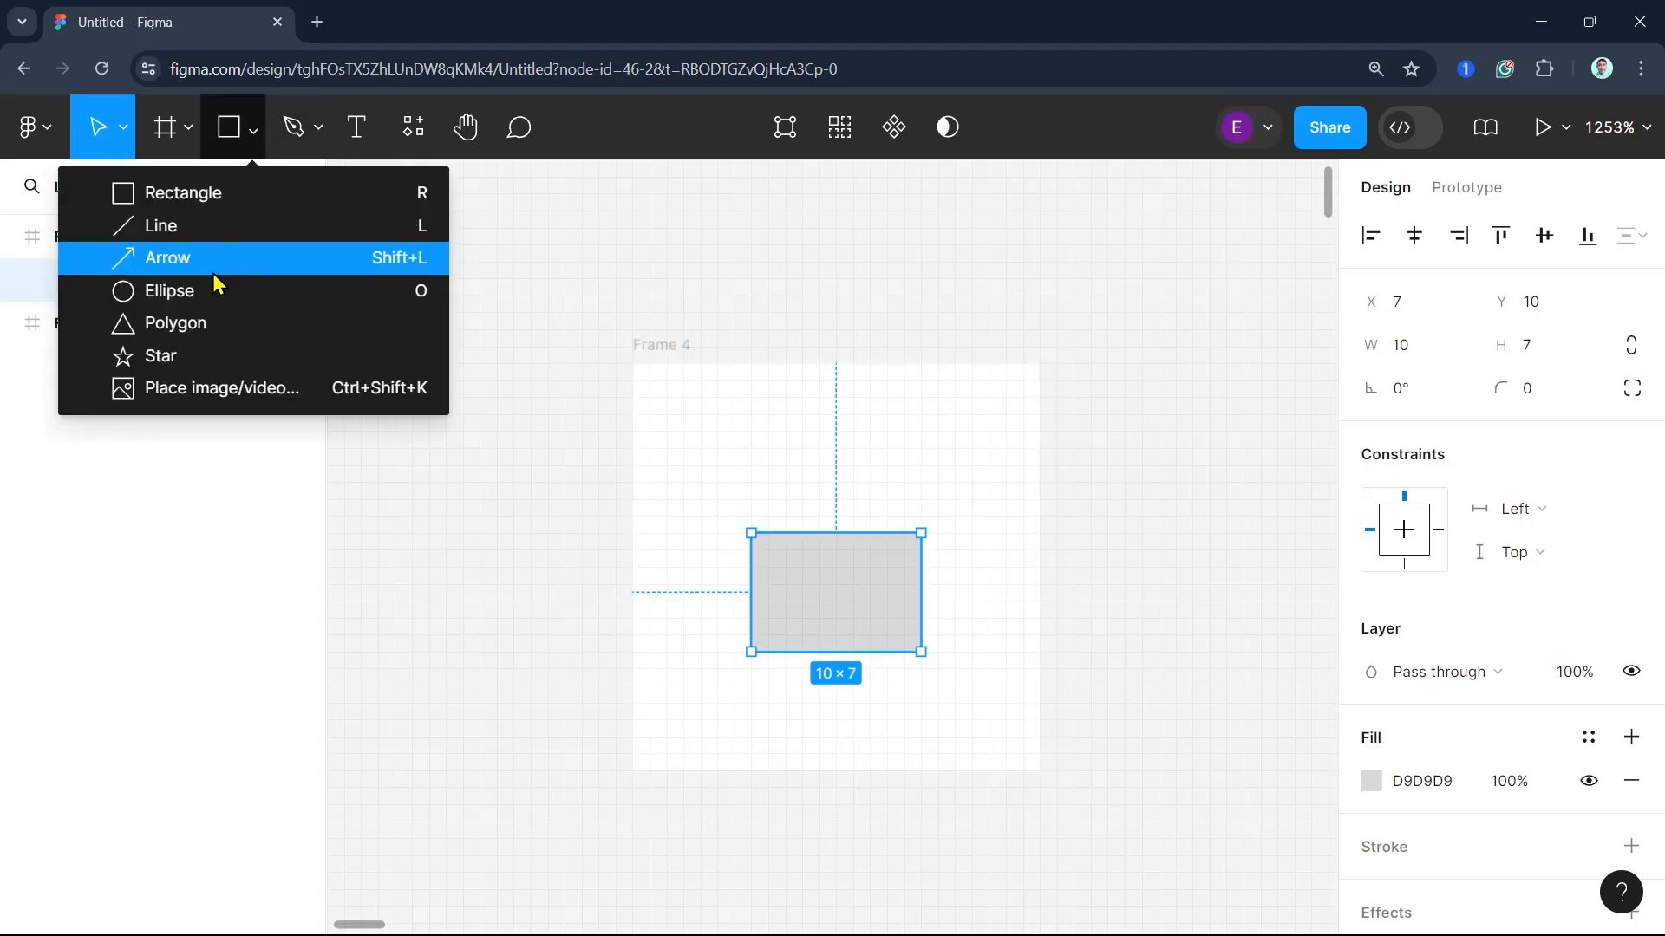
left_click(201, 324)
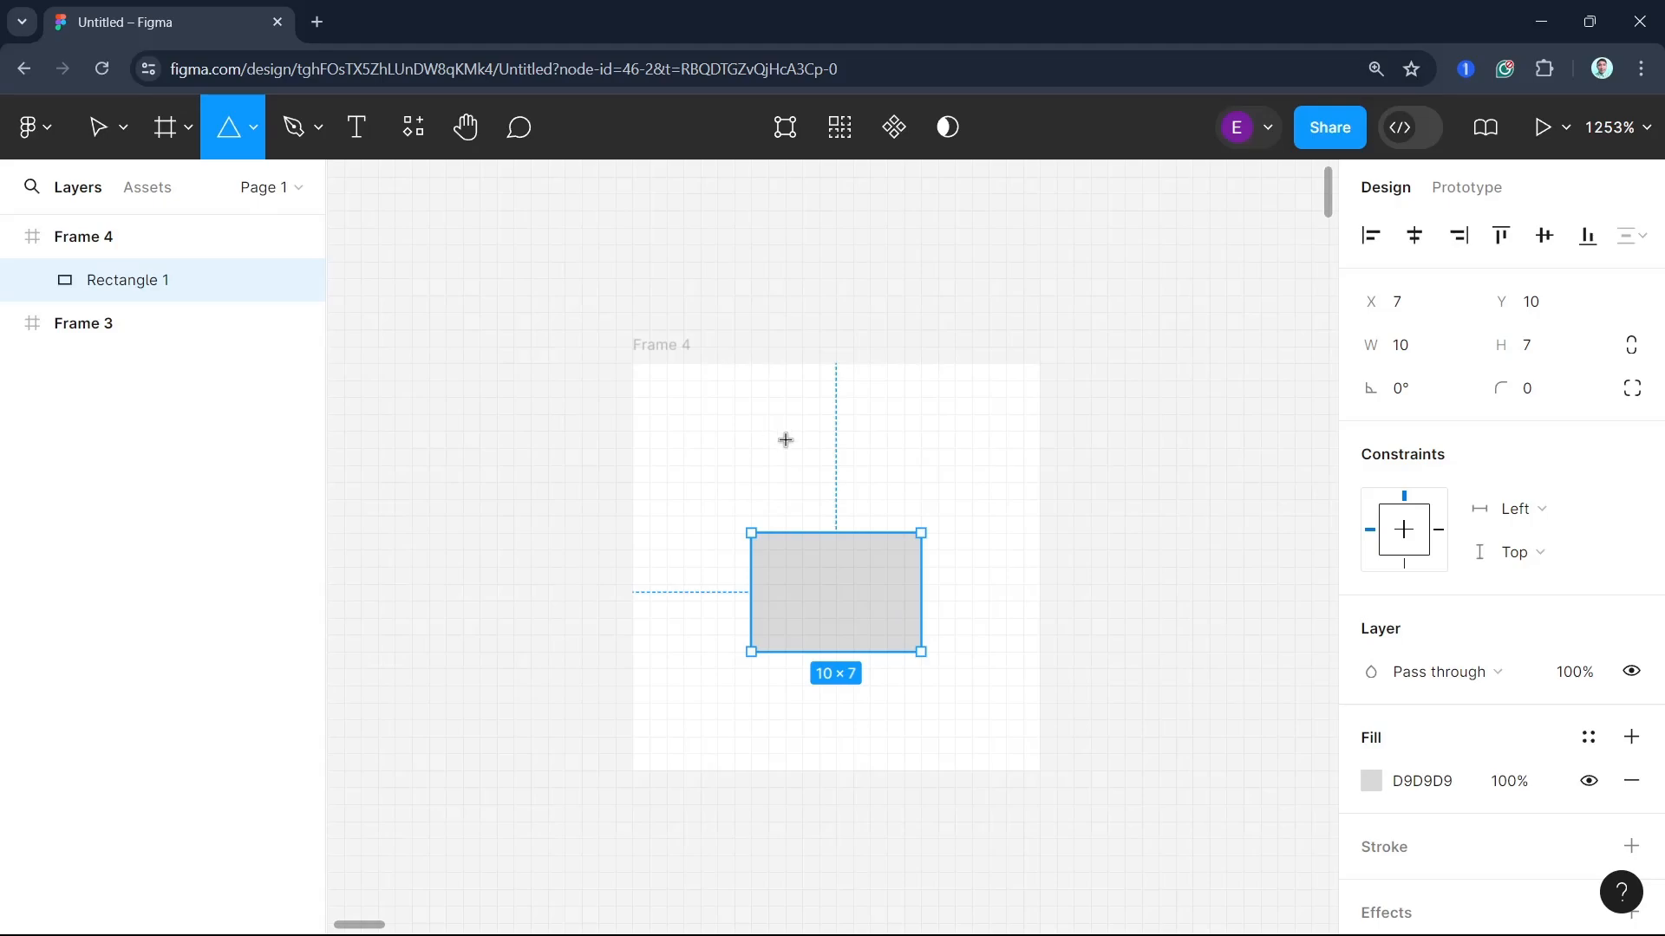
left_click_drag(770, 432, 954, 566)
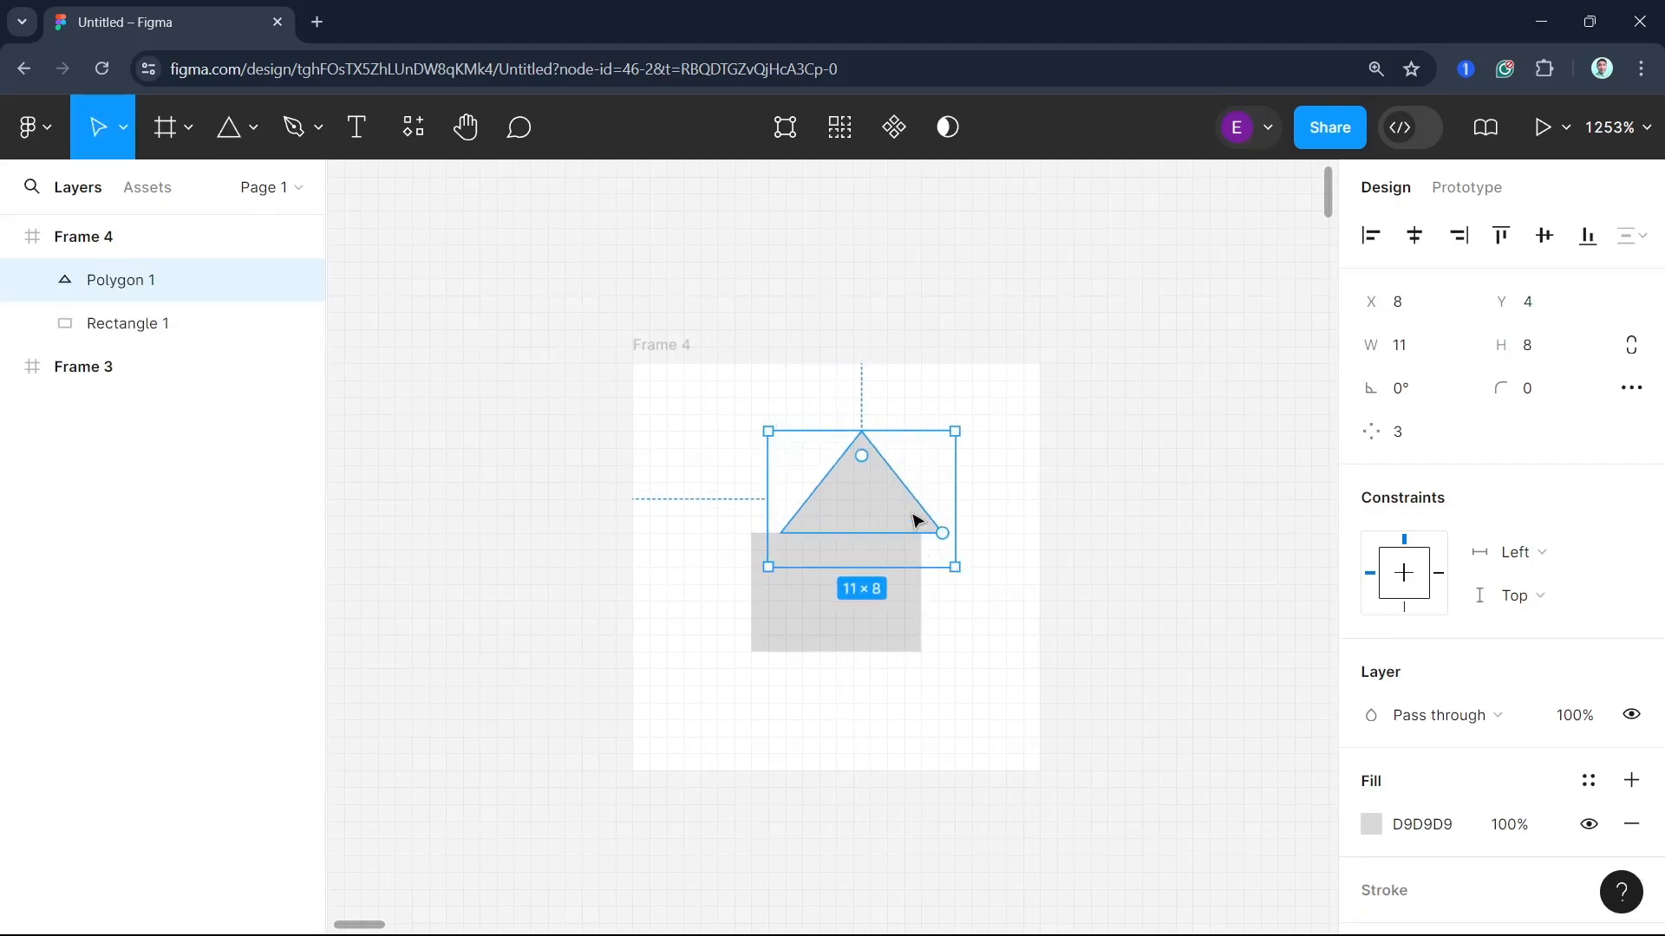
left_click_drag(886, 497, 851, 487)
left_click(736, 697)
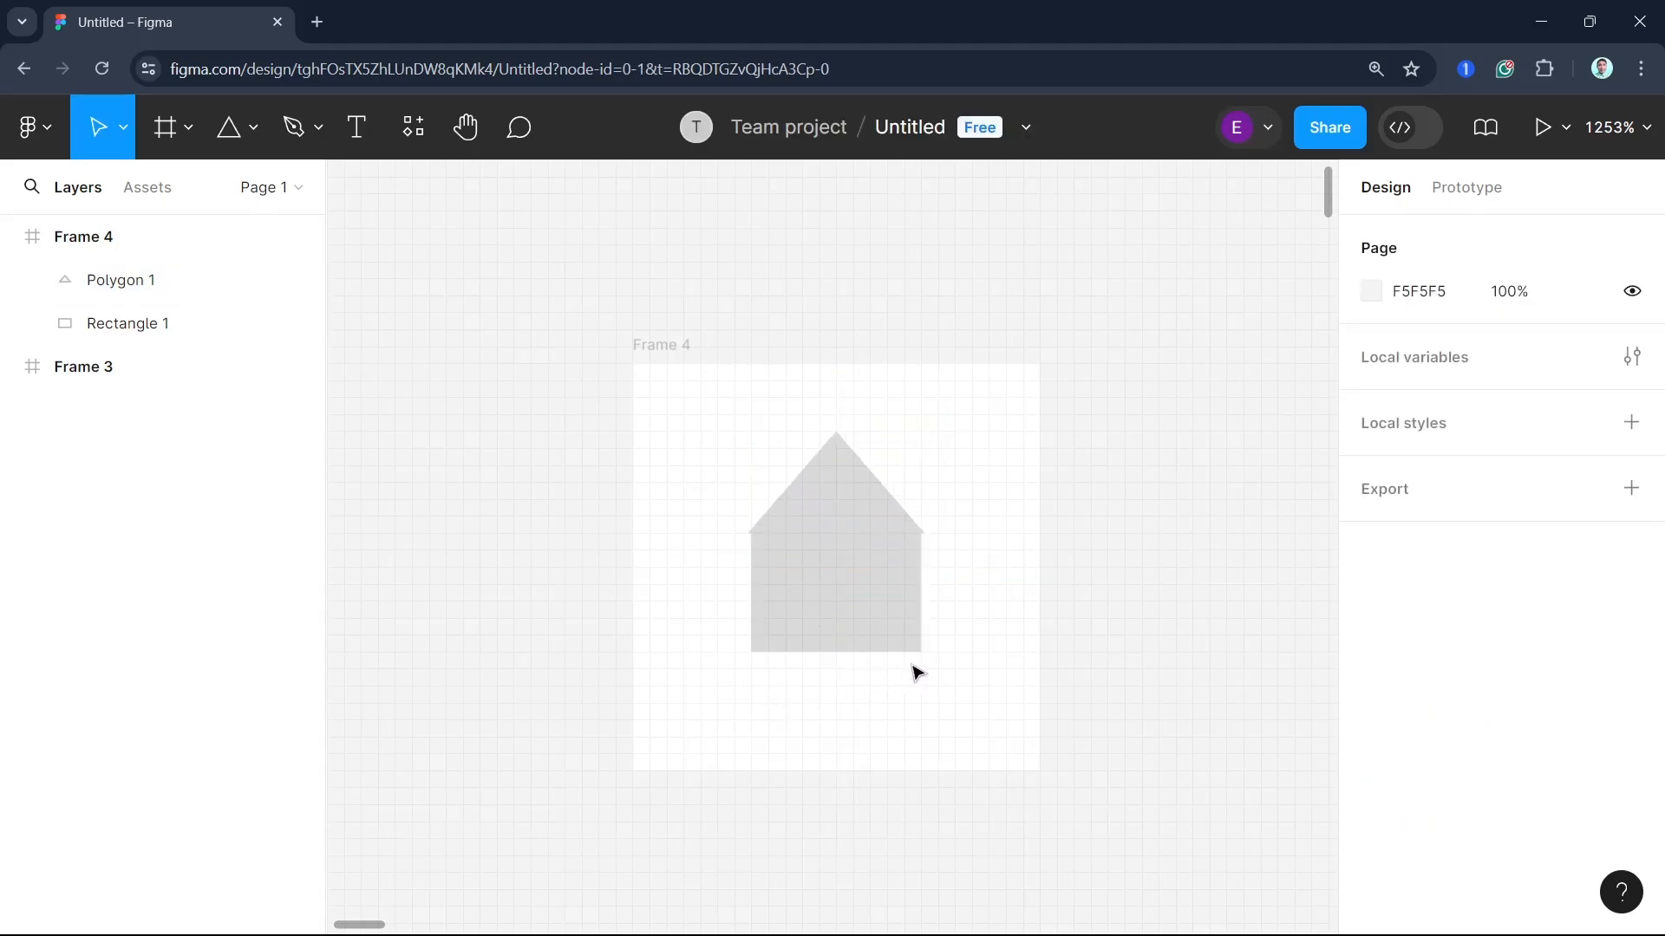
Step: Combine the triangle and the rectangle into one house shape with Union selection
left_click_drag(952, 685, 712, 456)
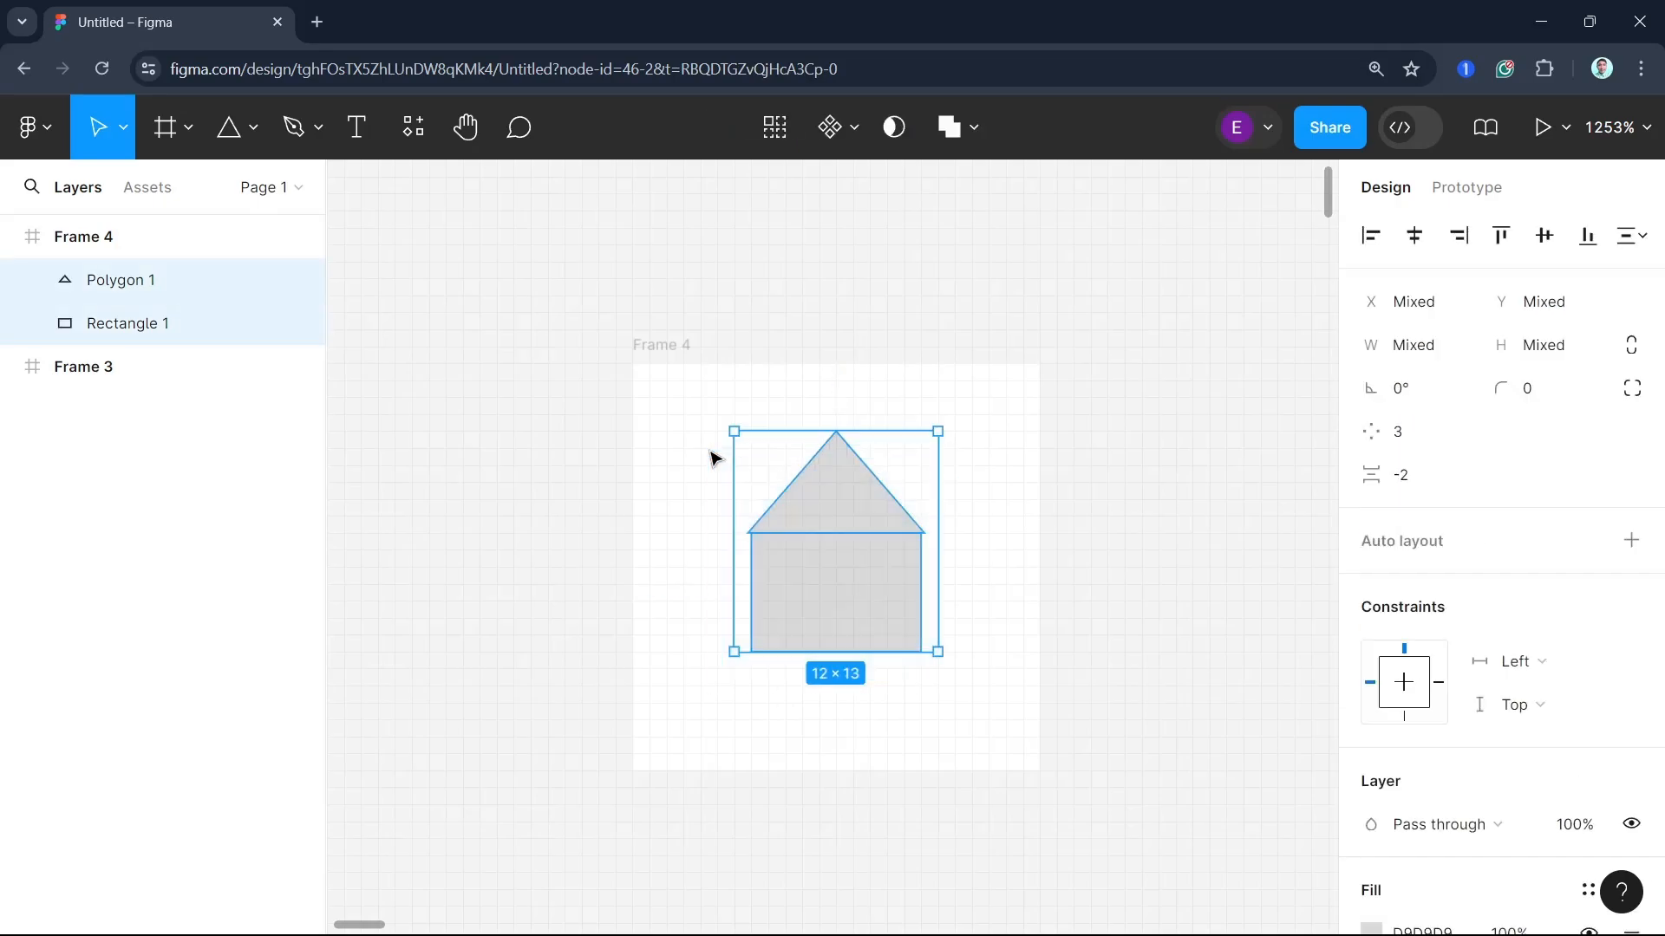
left_click(853, 131)
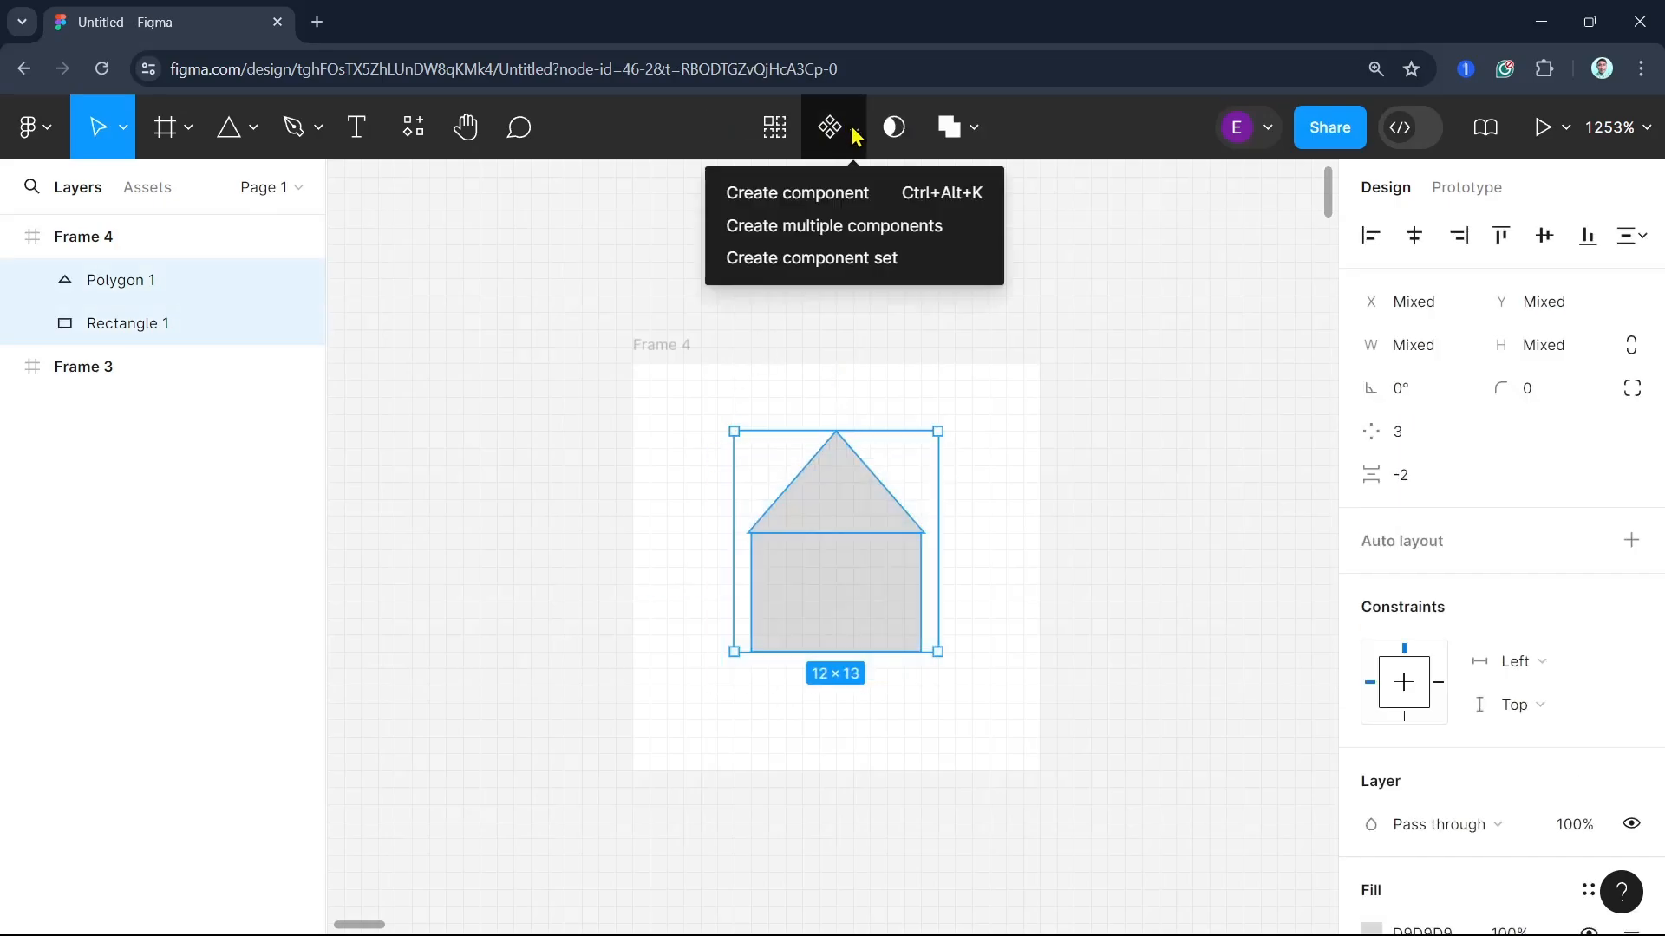
left_click(962, 130)
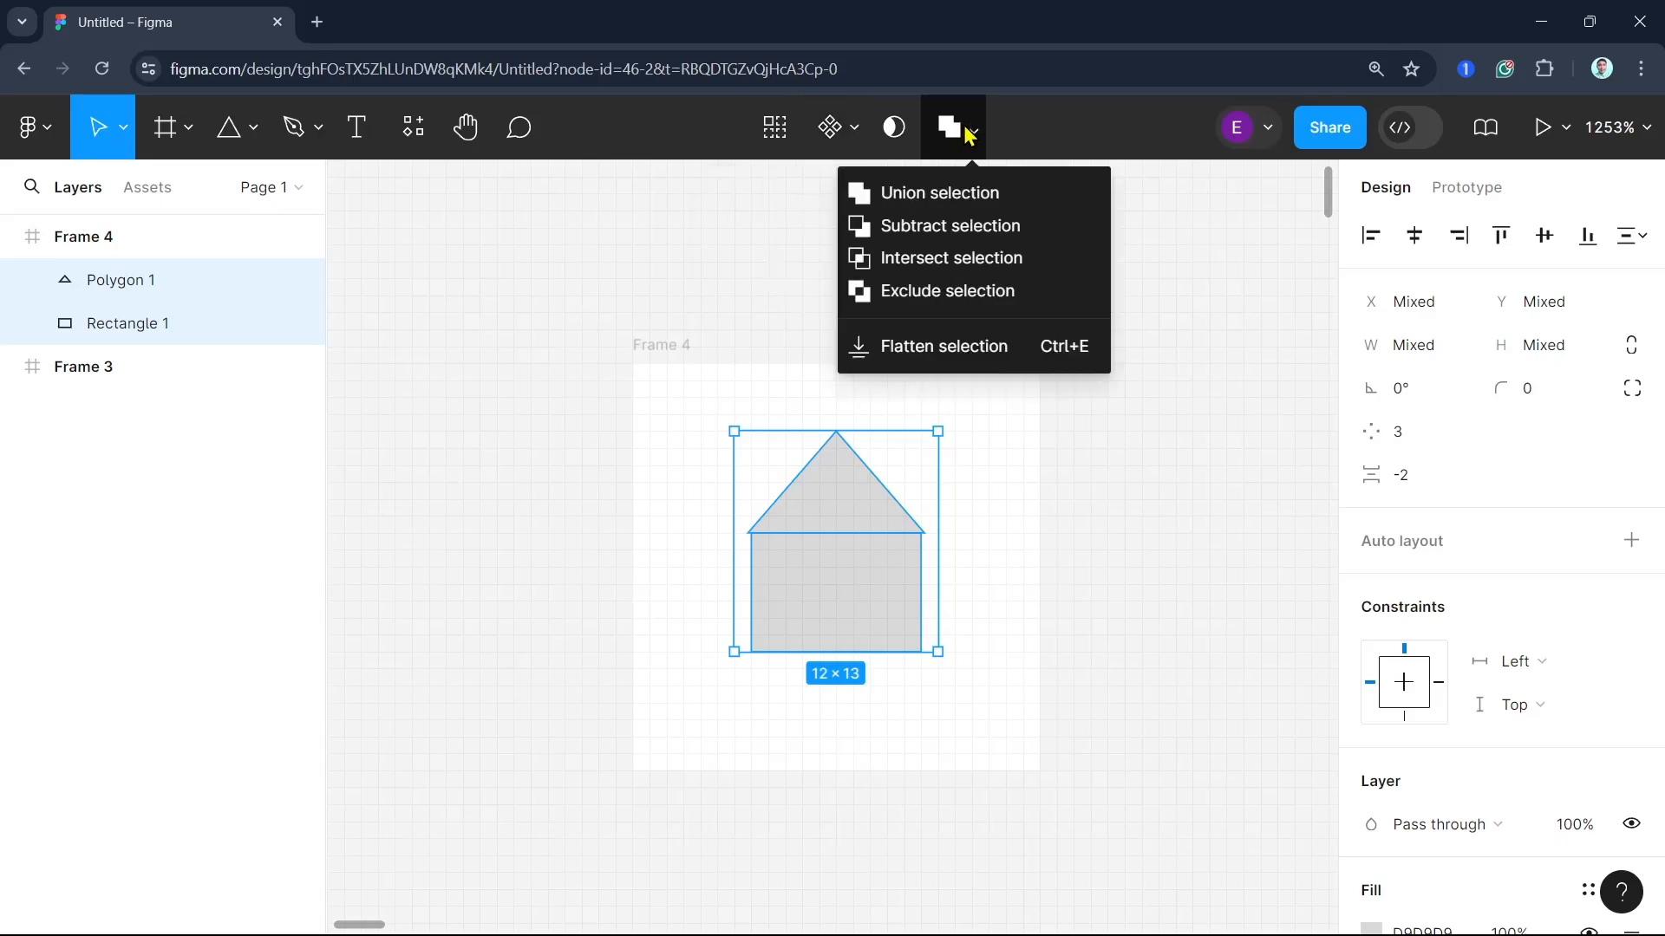
left_click(958, 193)
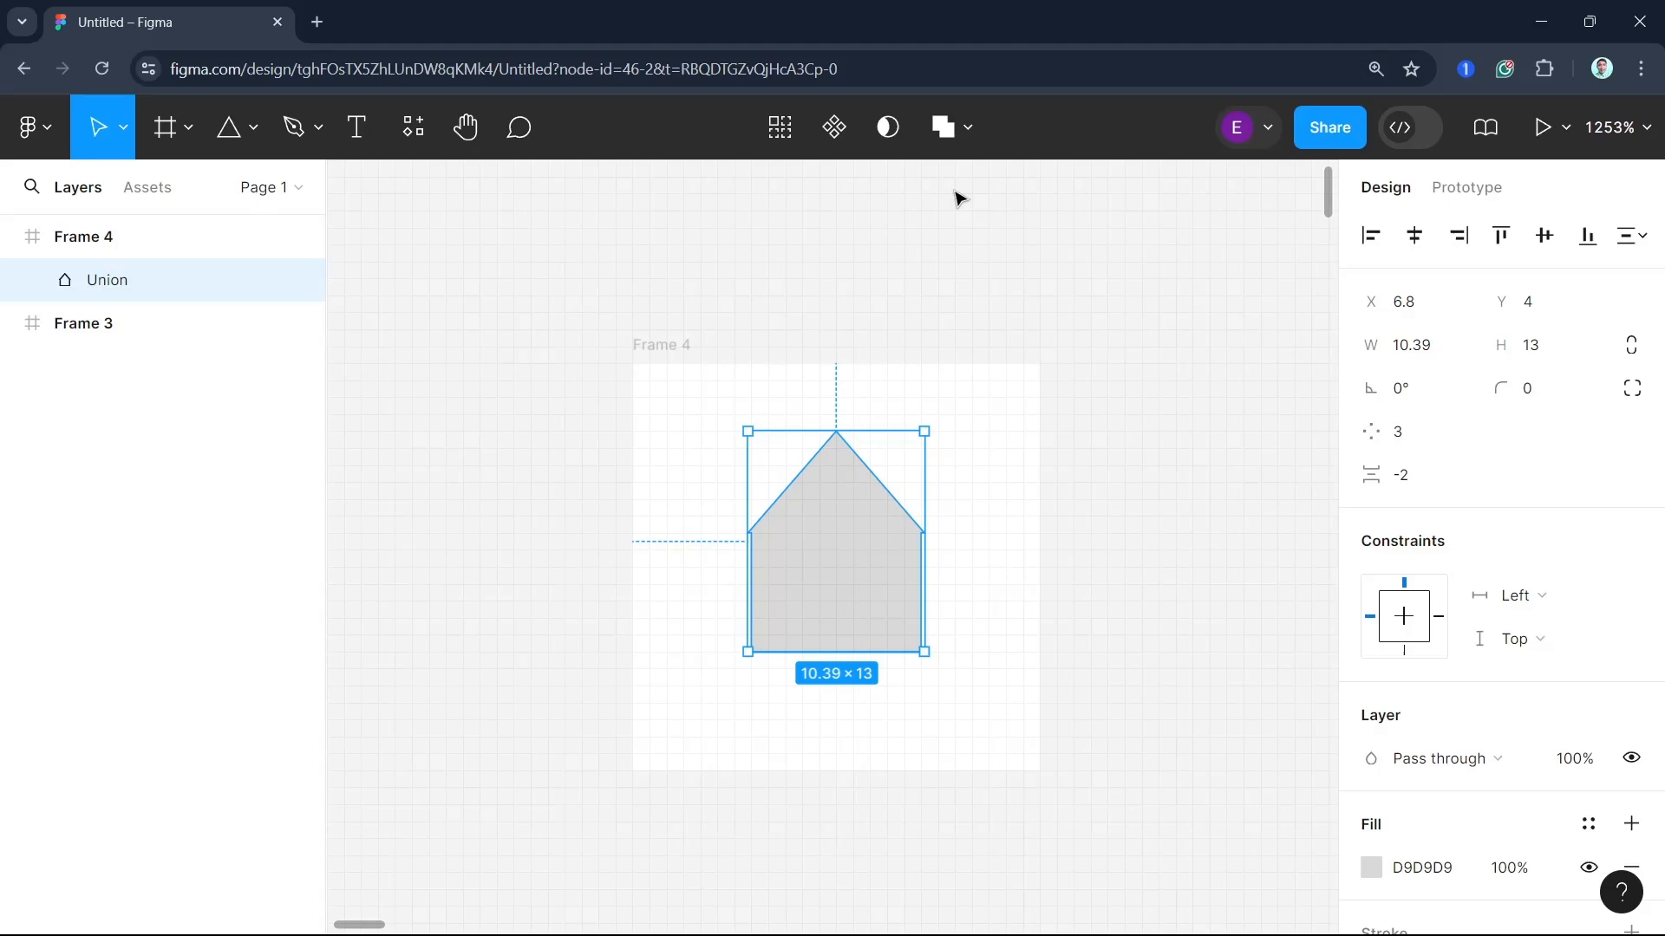
left_click(969, 130)
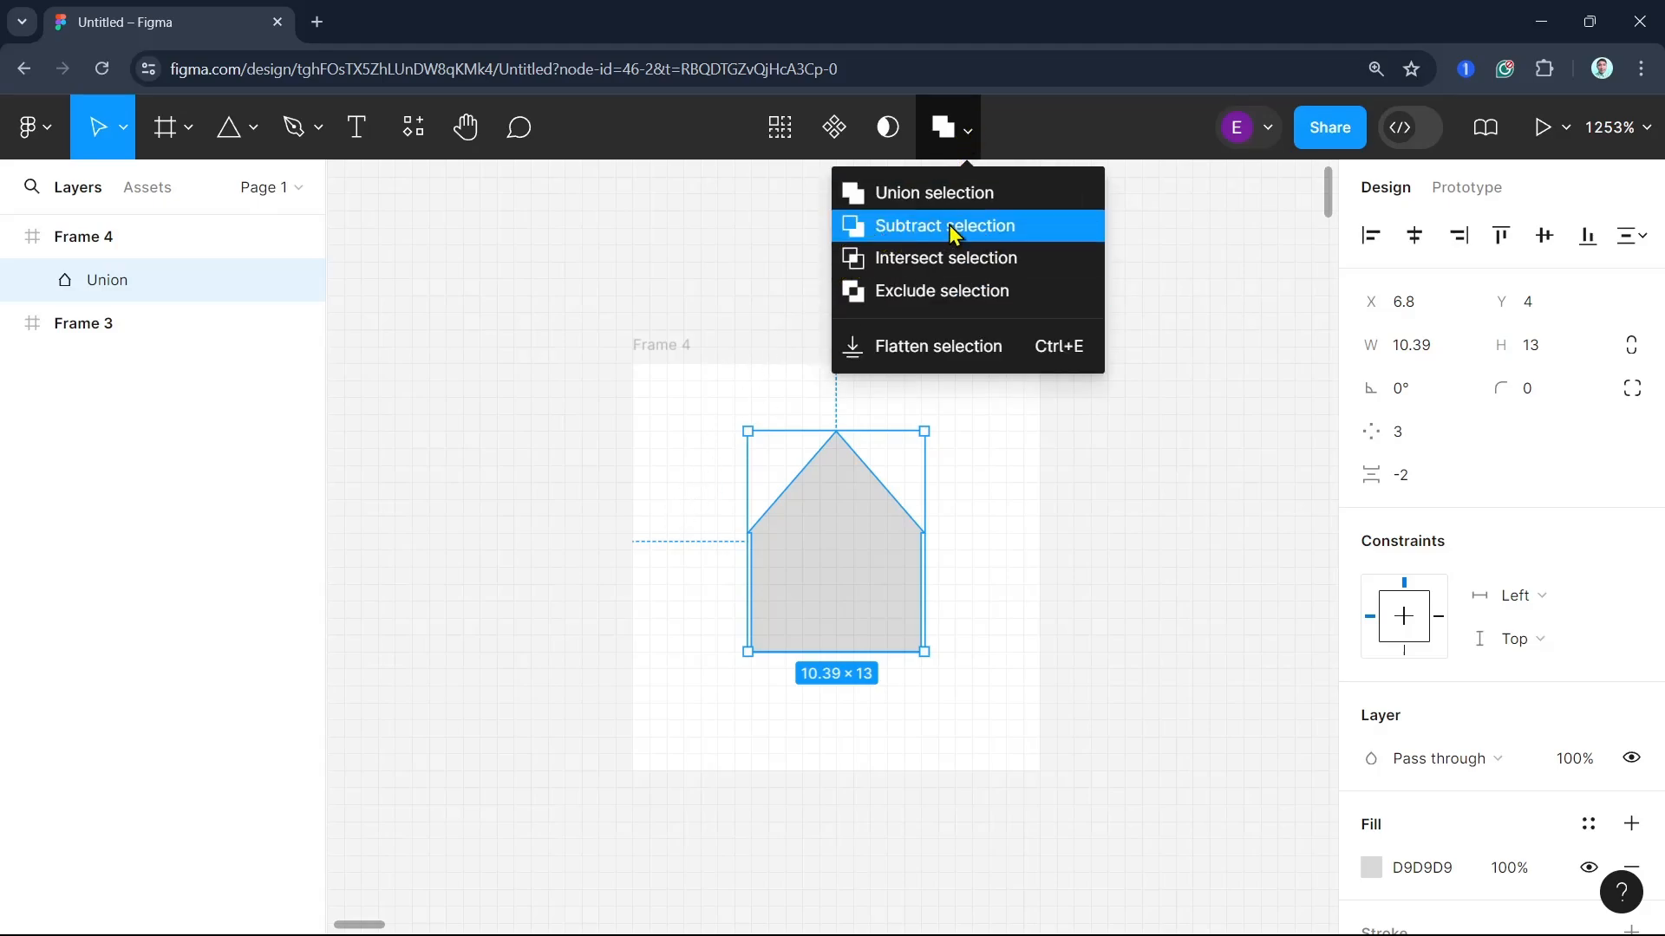
left_click(1010, 551)
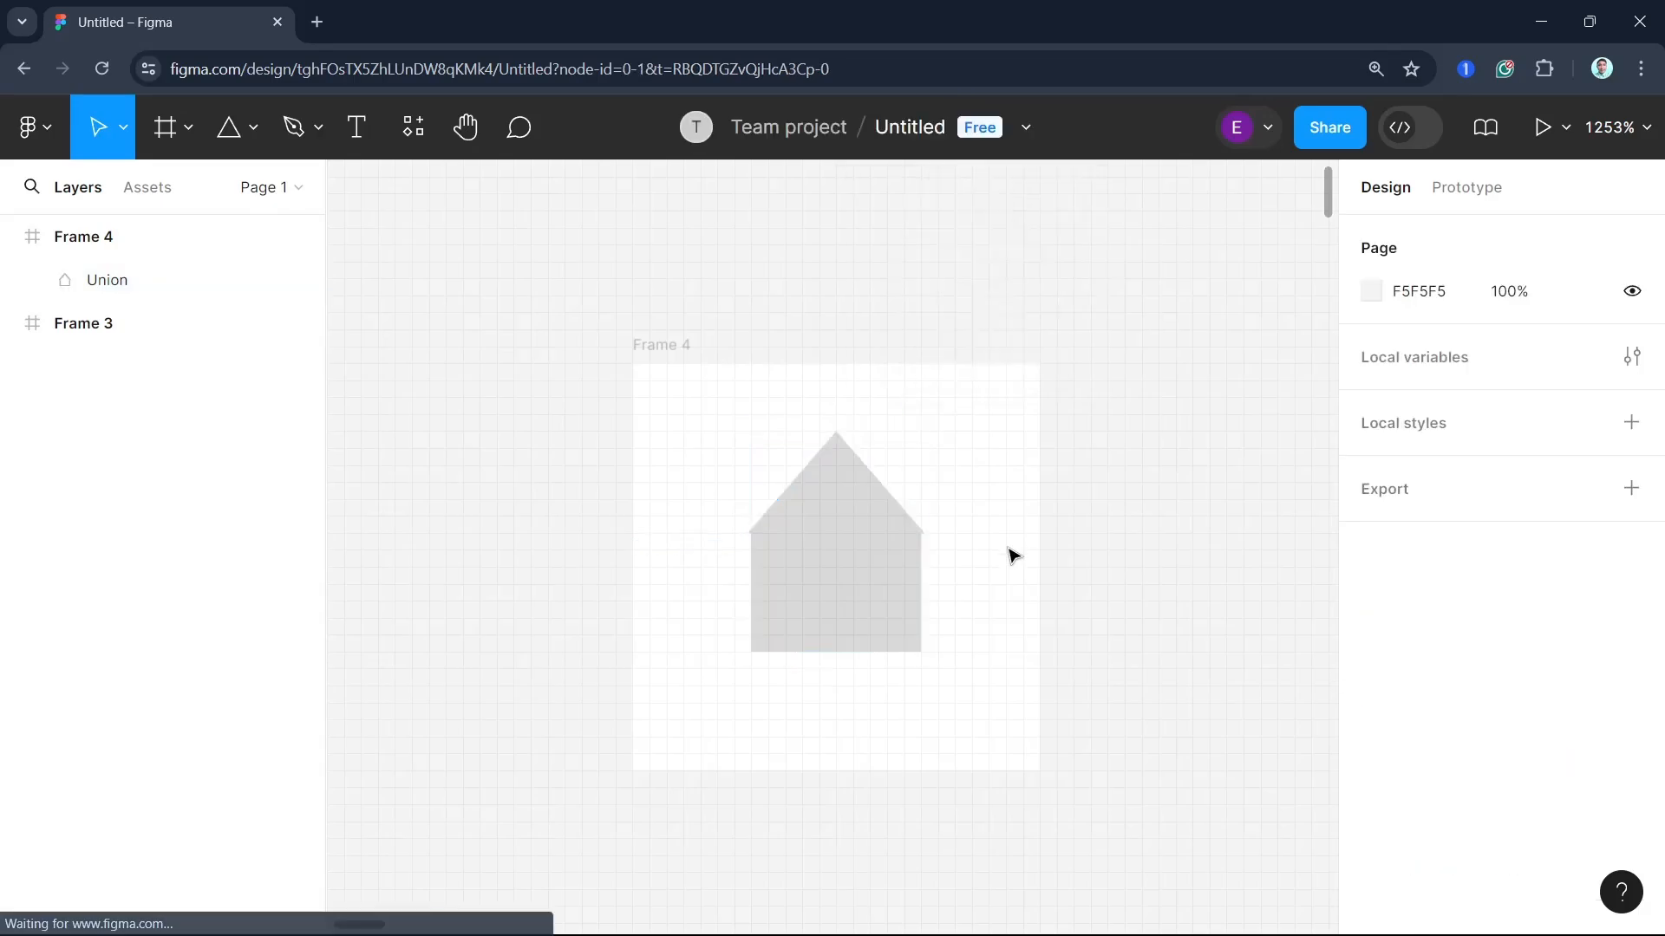
Step: Draw a closed five-point outline around the house with the Pen tool, giving the lower-left point a curve
key("p")
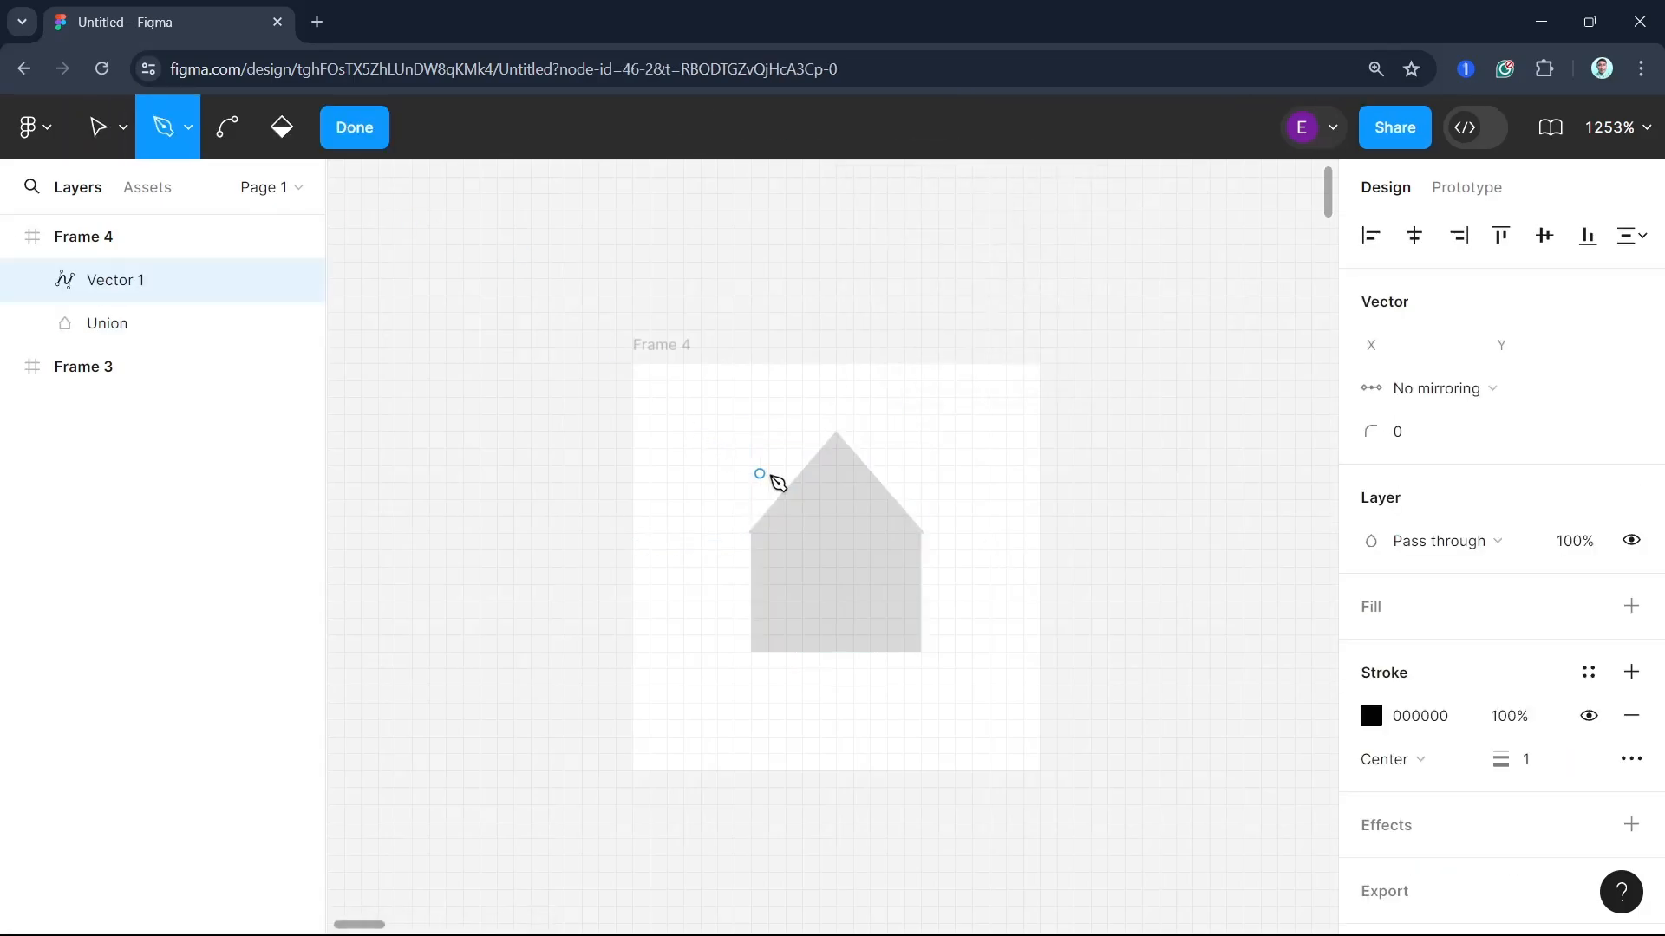
left_click(836, 415)
key("ctrl+z")
left_click(717, 508)
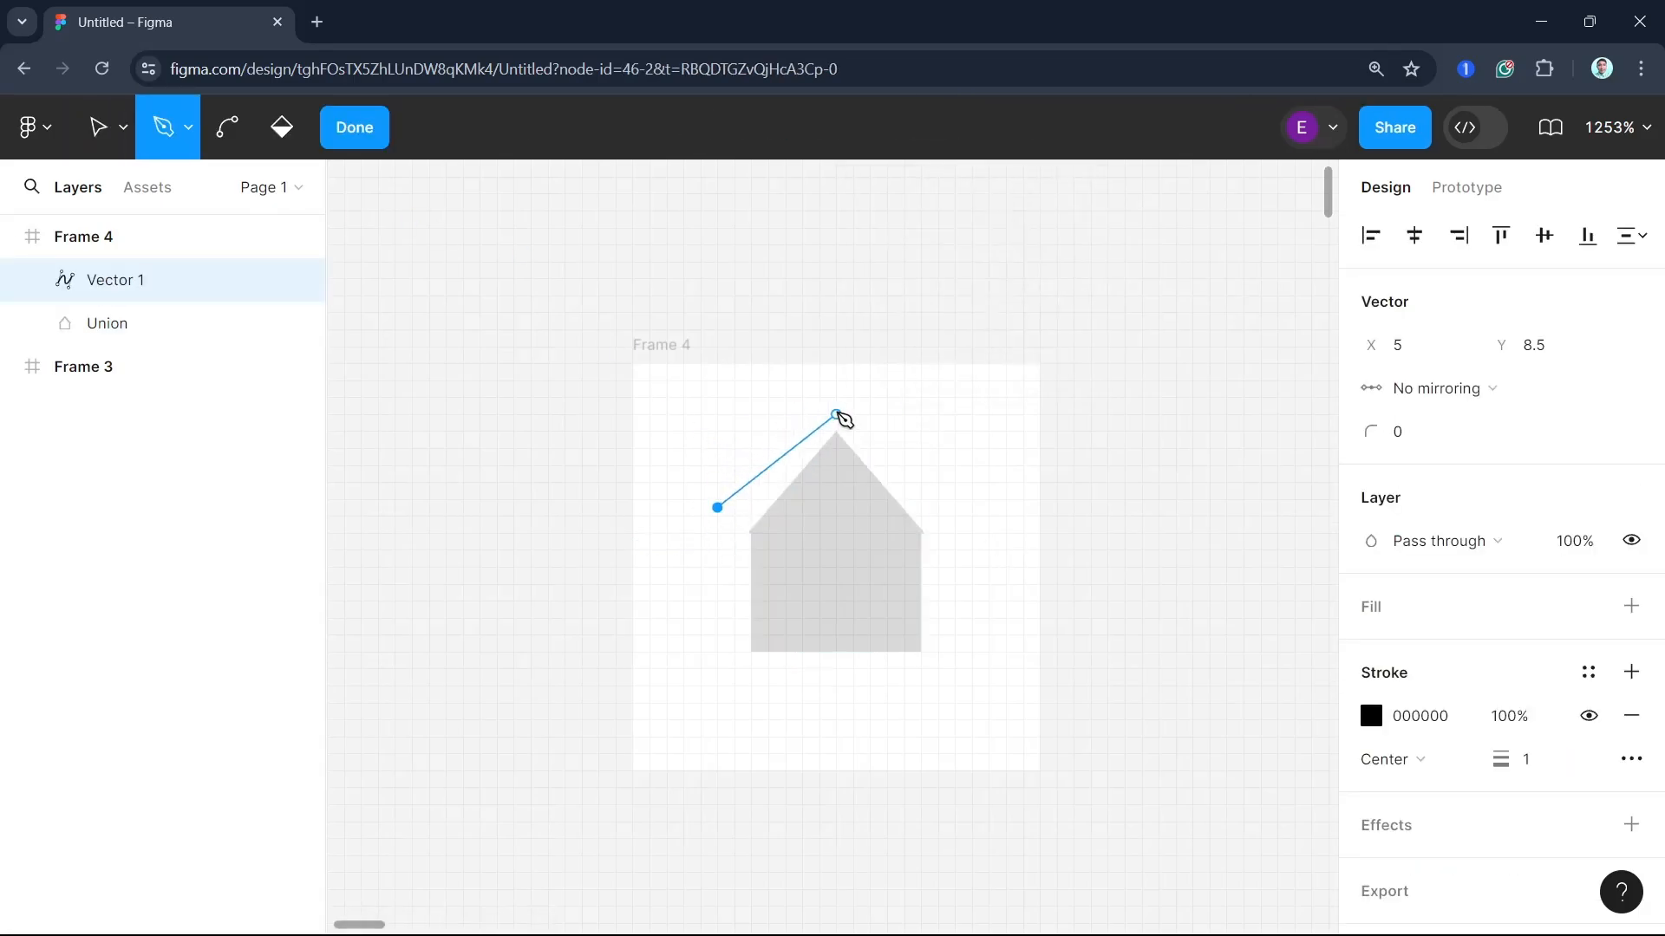
left_click(828, 406)
left_click(954, 508)
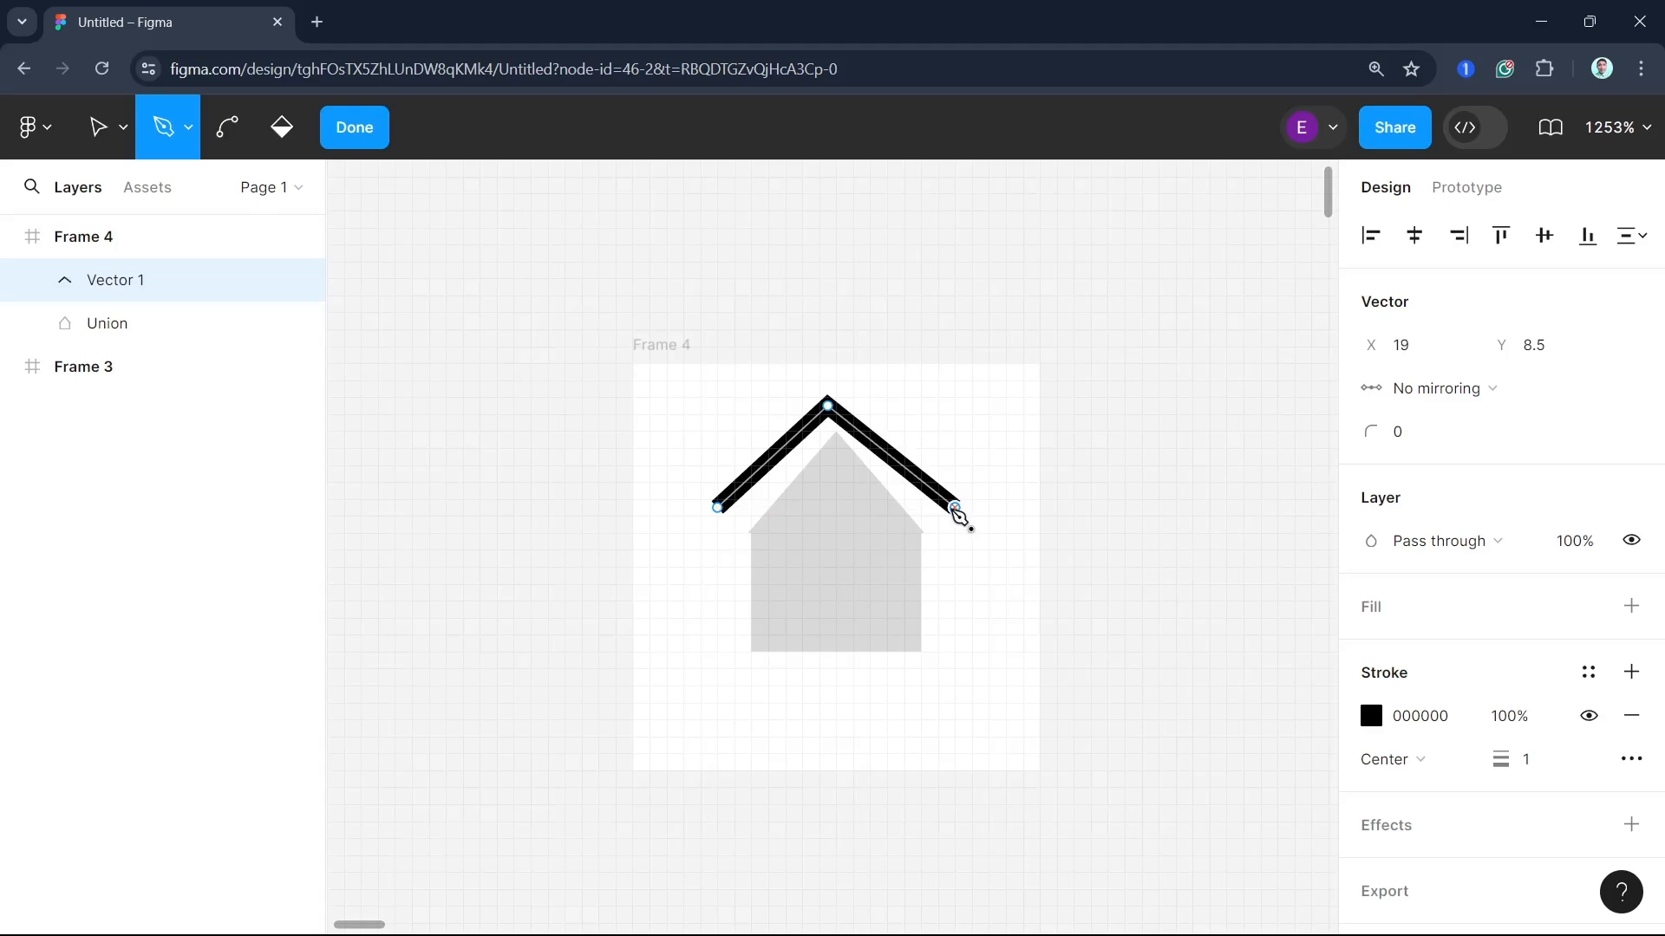
left_click(946, 738)
left_click(743, 702)
left_click_drag(743, 703, 921, 600)
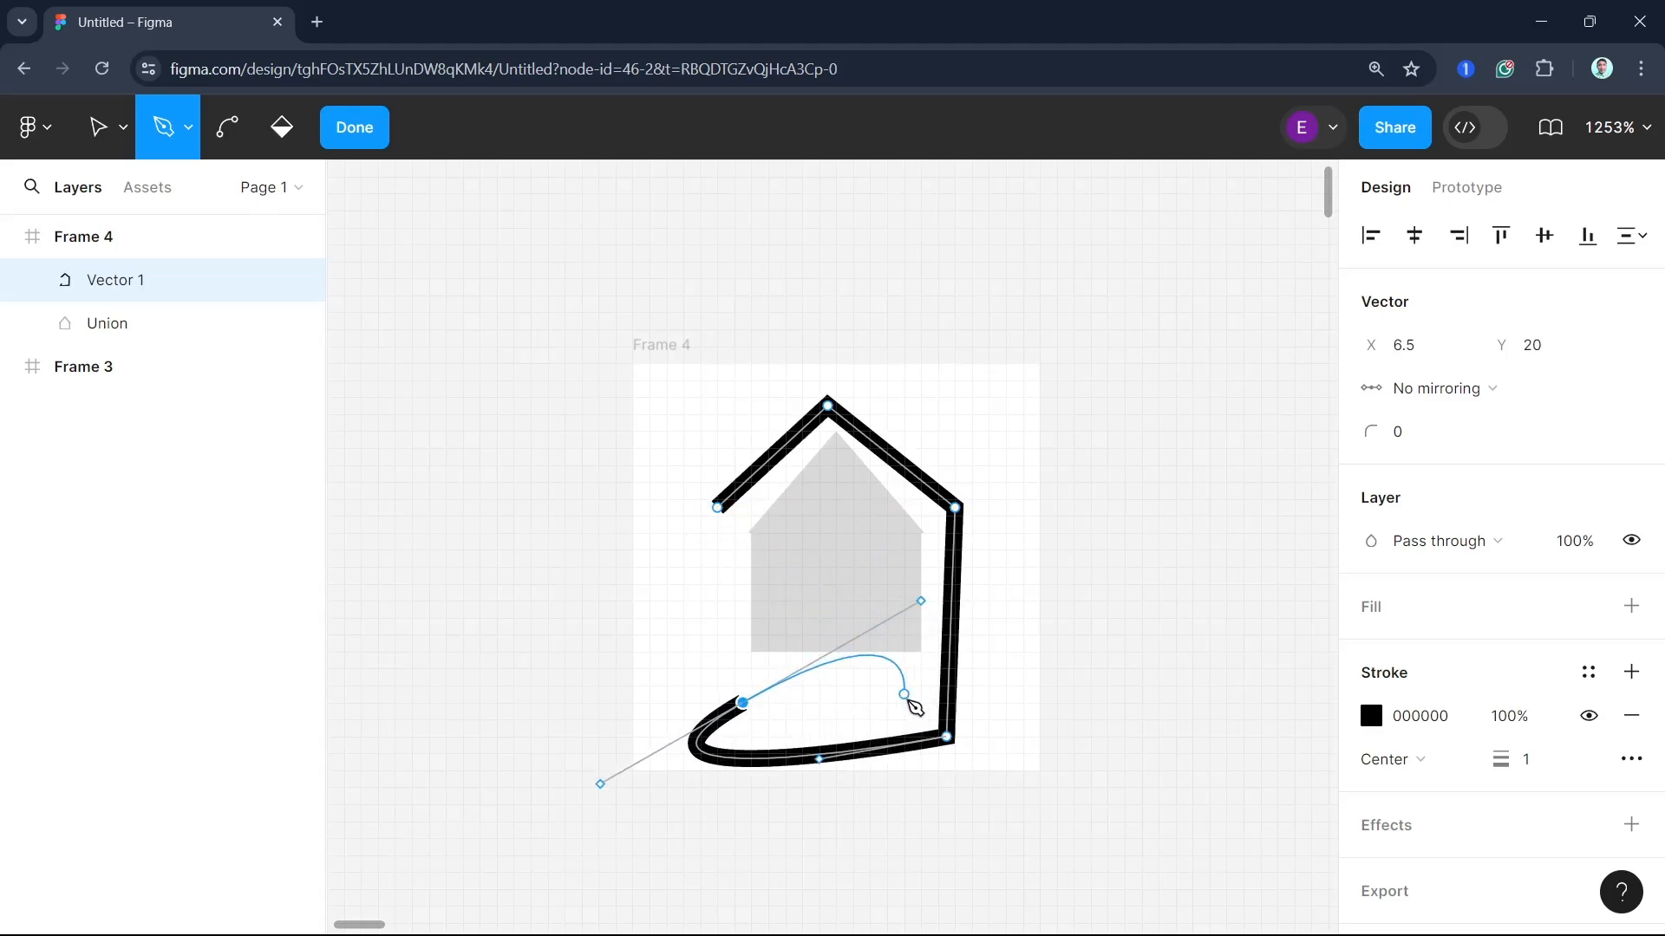
left_click(719, 509)
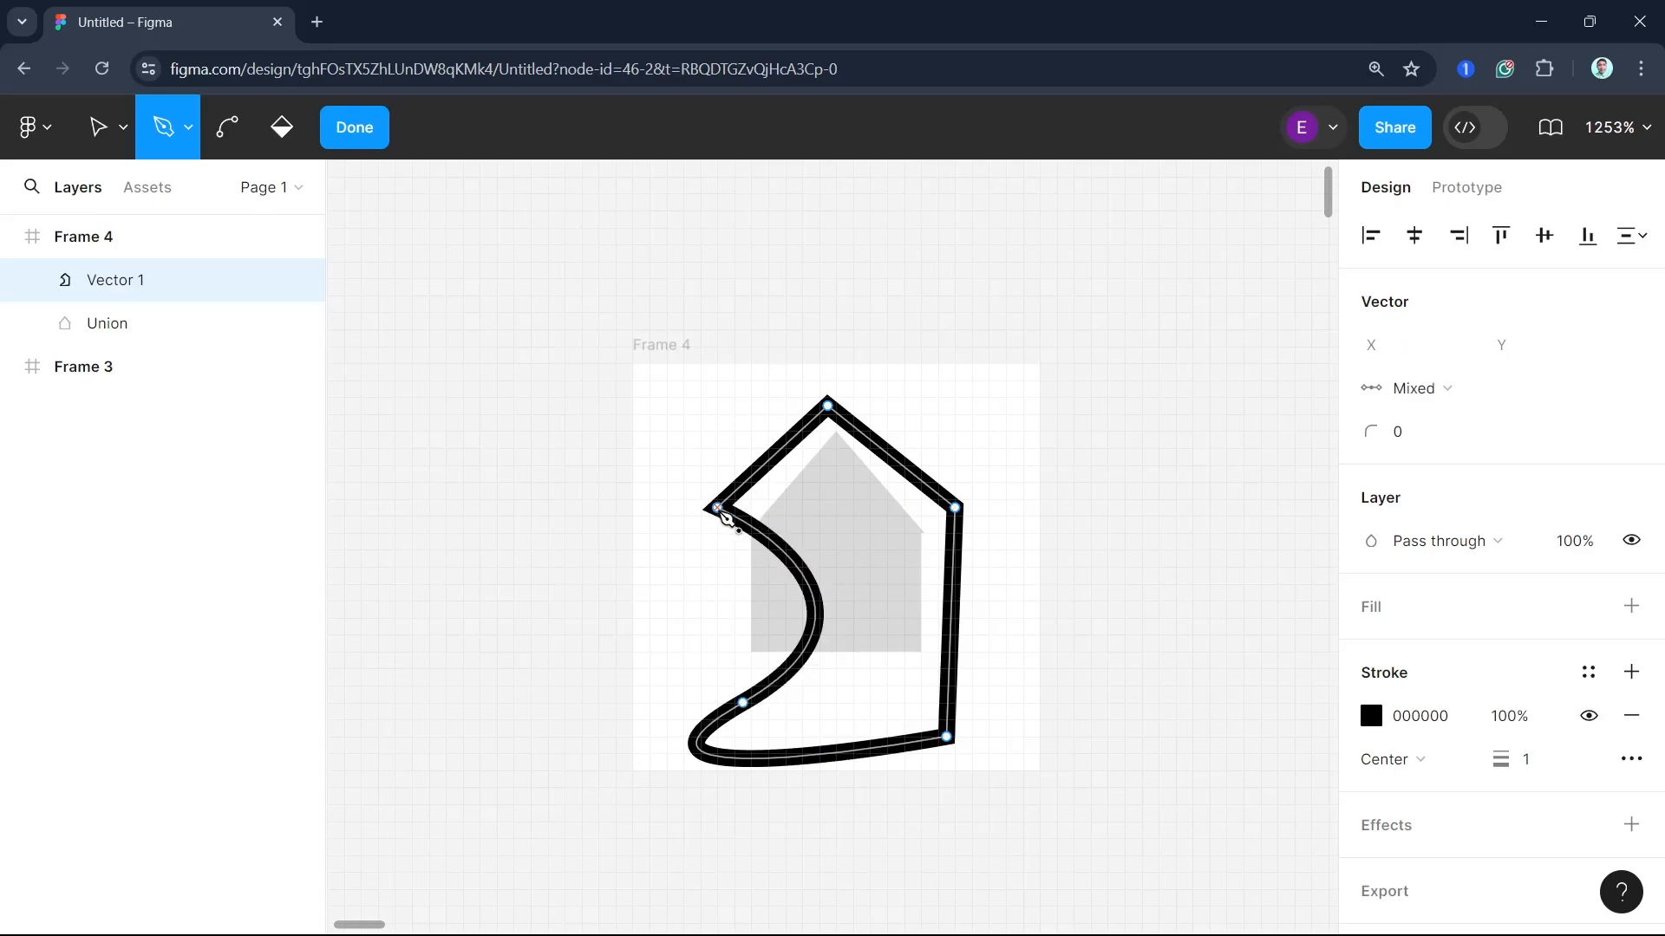
Step: Select the outline's left, right and curved lower-left points and distribute their vertical and horizontal spacing
left_click(123, 130)
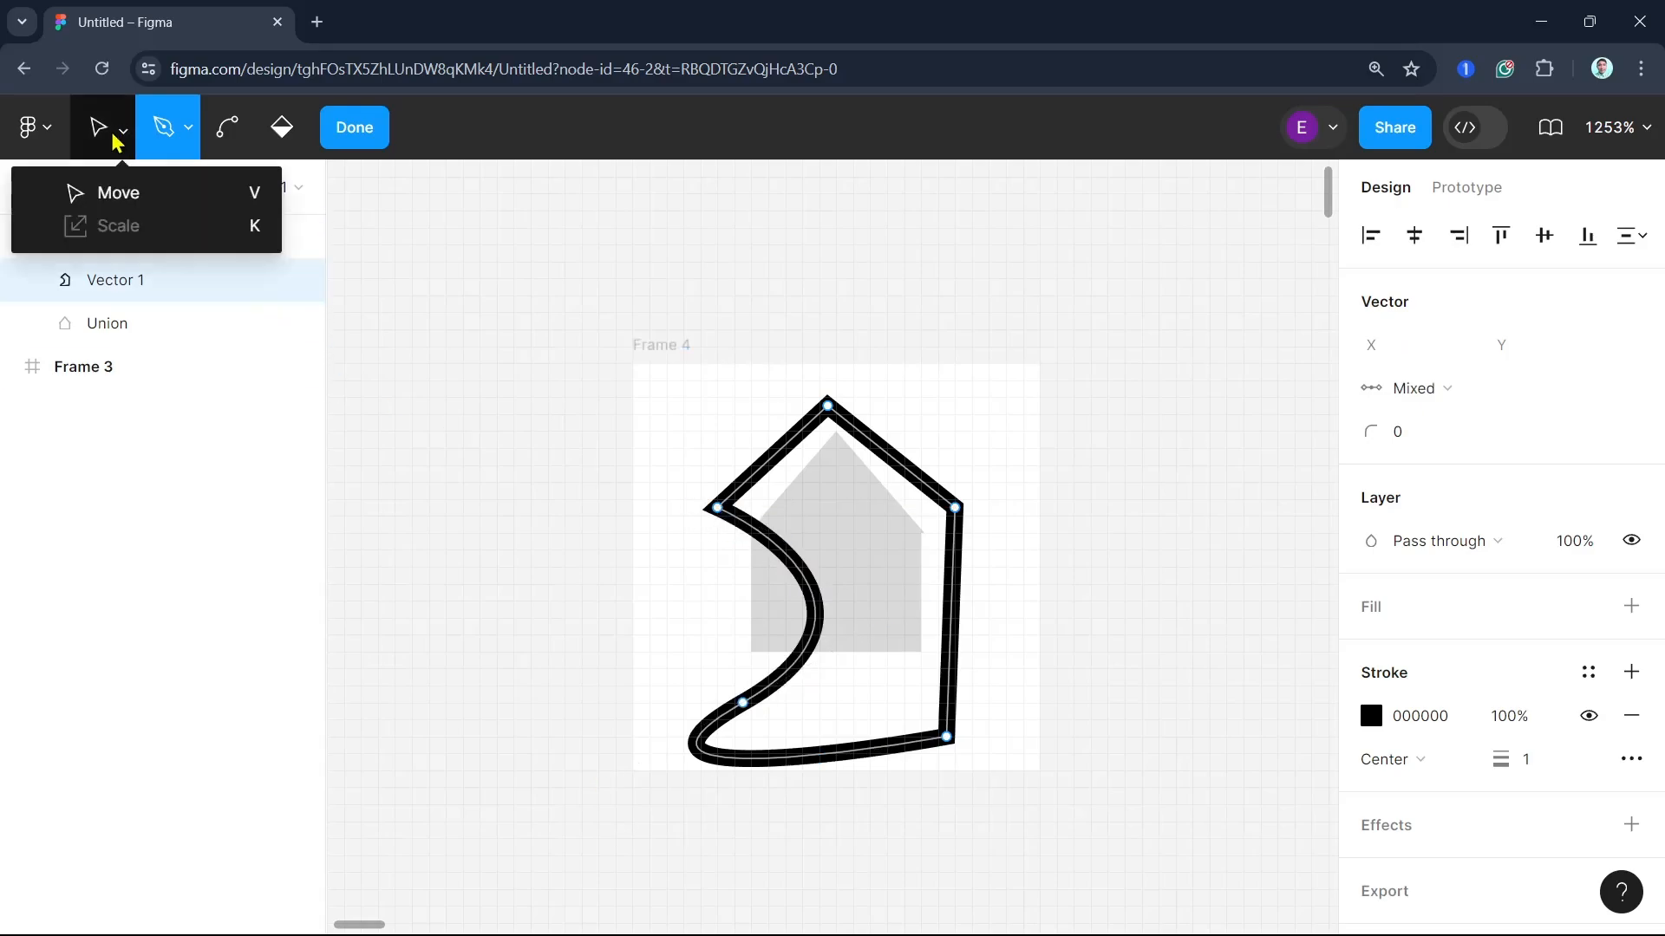
left_click(111, 191)
left_click_drag(682, 433, 972, 659)
left_click_drag(894, 718, 895, 677)
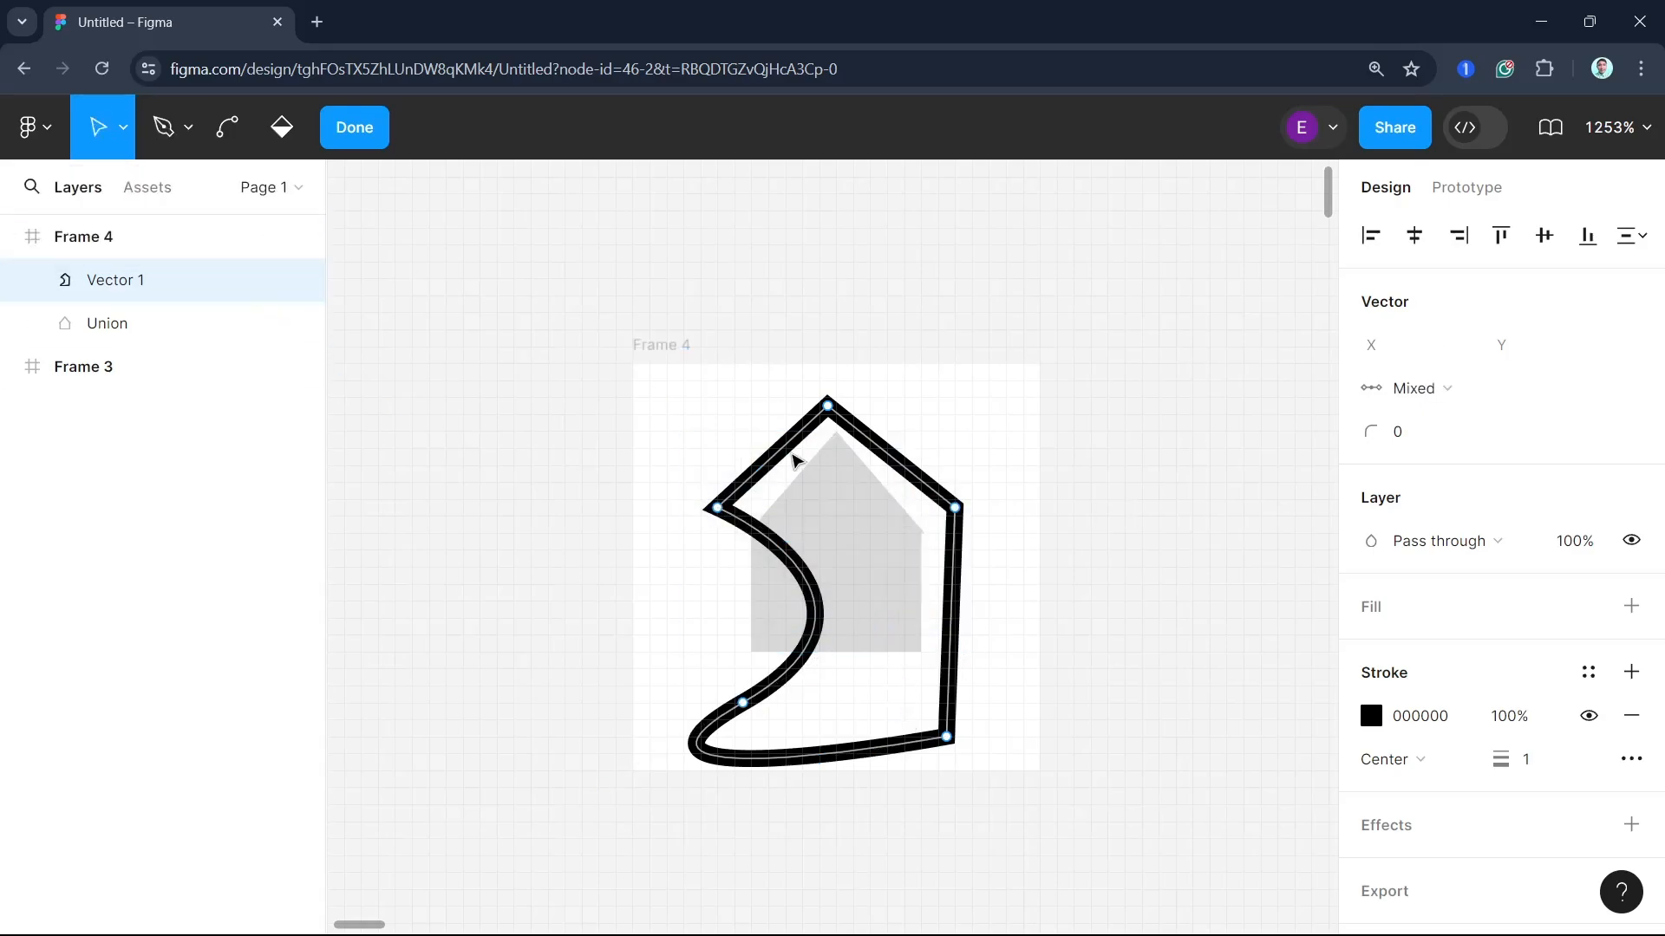
left_click_drag(685, 409, 980, 716)
left_click(1632, 235)
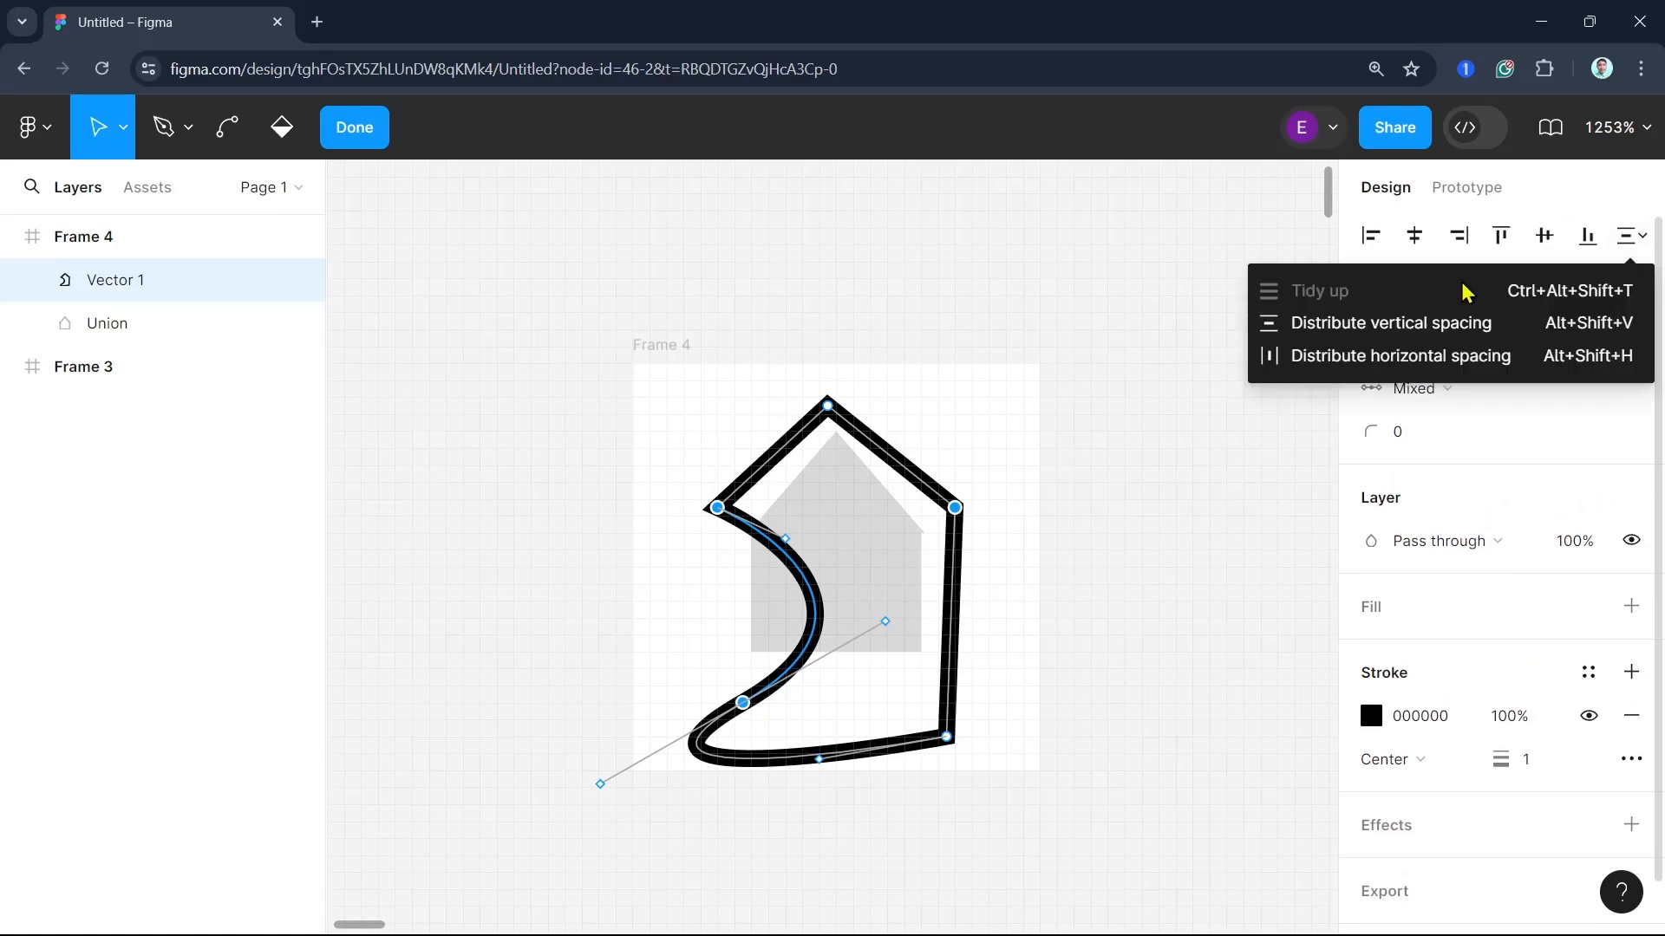
left_click(1392, 329)
left_click(1632, 235)
left_click(1526, 354)
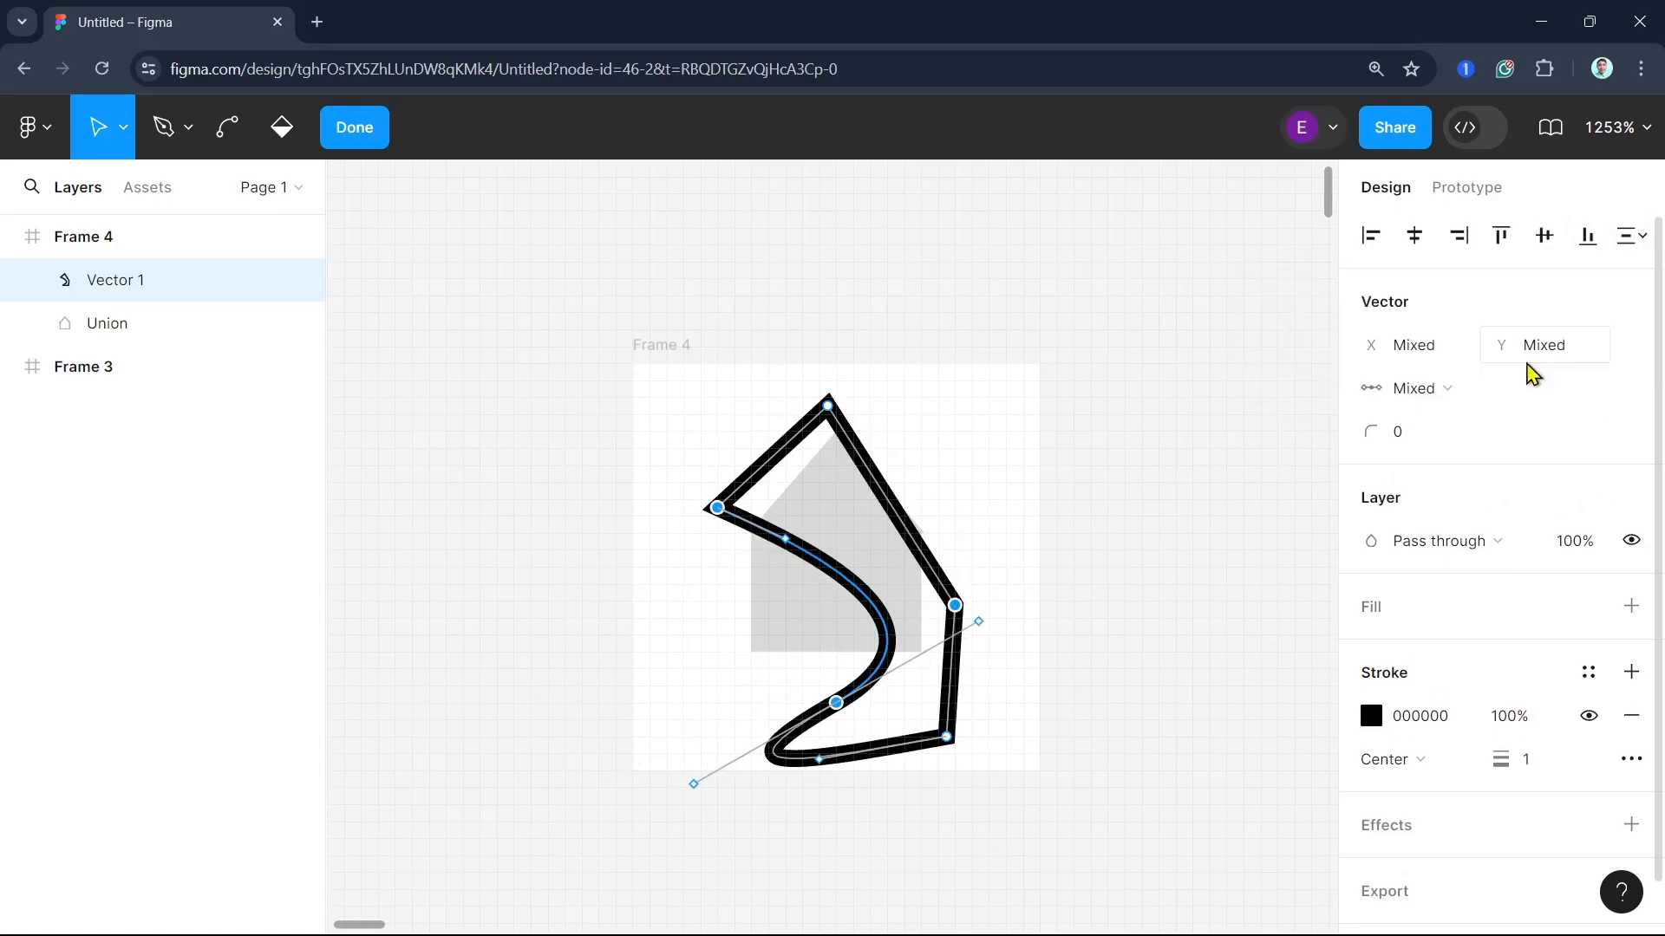
Step: Reshape the outline by shifting the three selected points up, the lower-right corner to X 18, Y 18.5, and the curved segment down-left
left_click_drag(839, 696, 854, 632)
left_click_drag(945, 736, 938, 678)
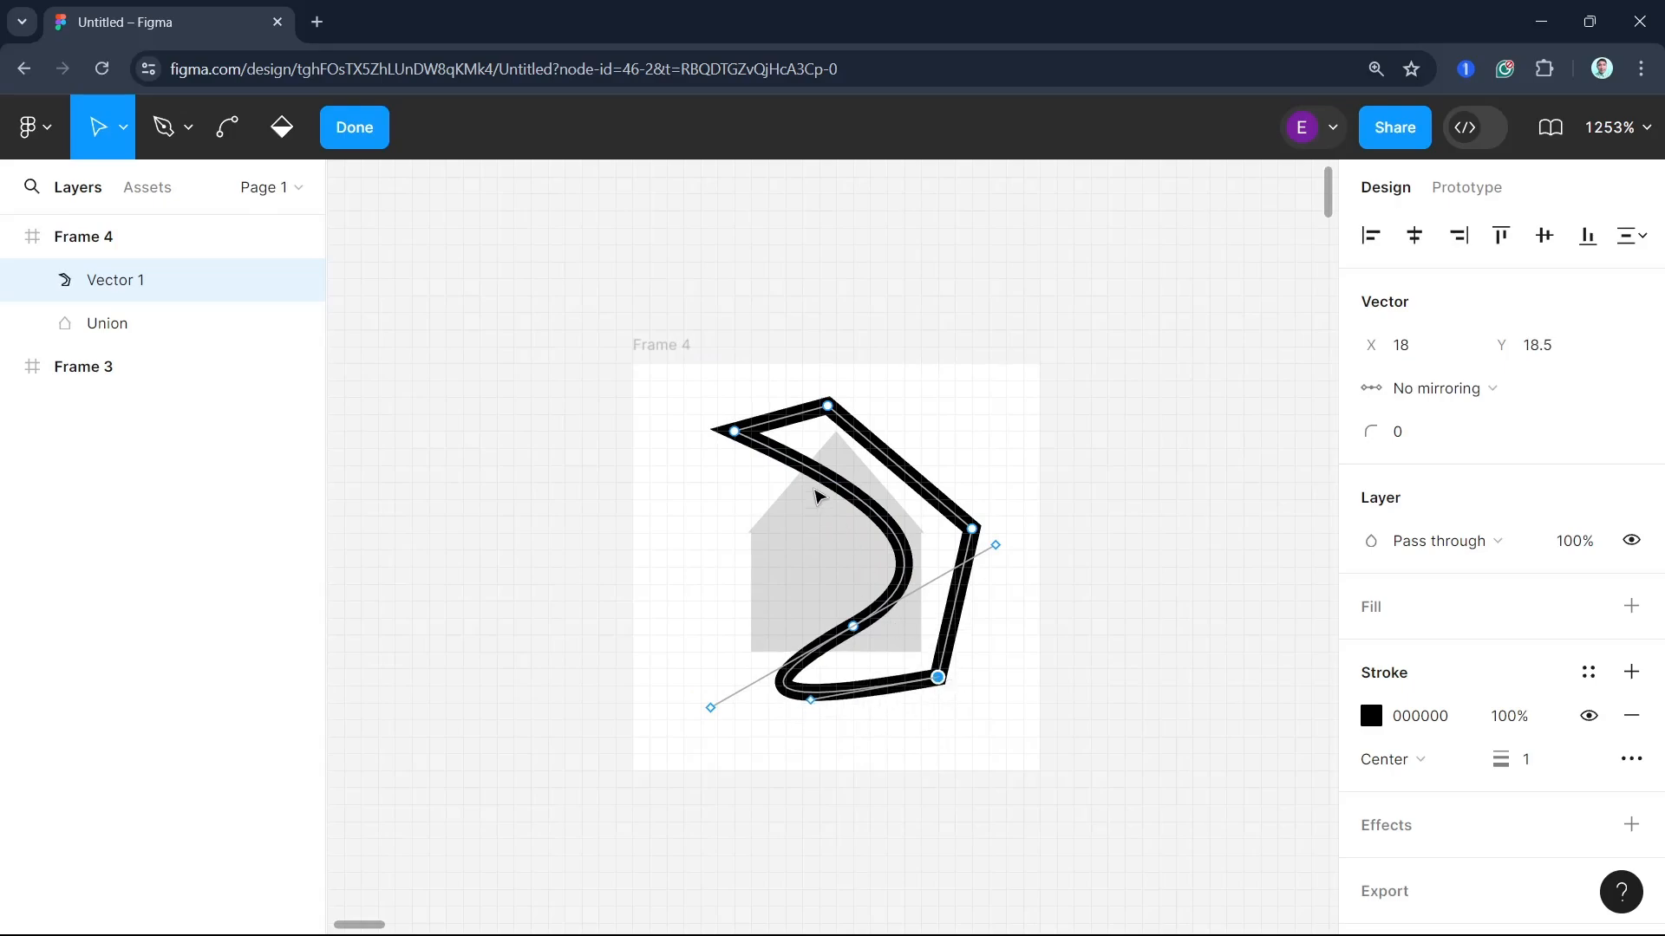
left_click_drag(882, 518, 832, 587)
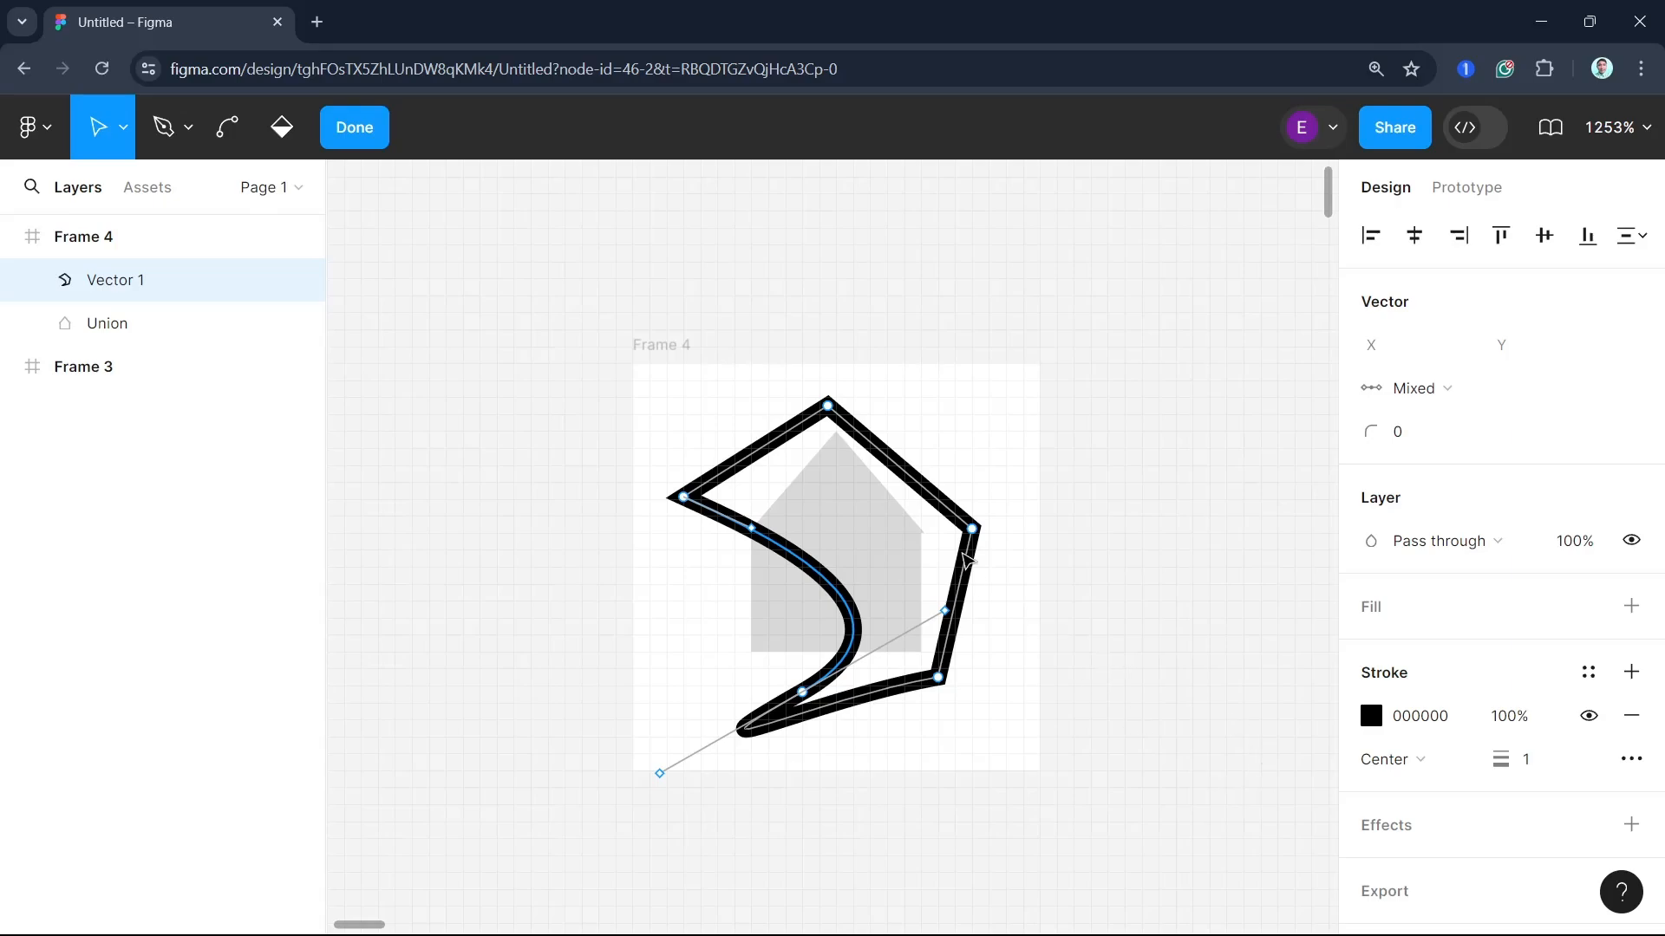
left_click(860, 520)
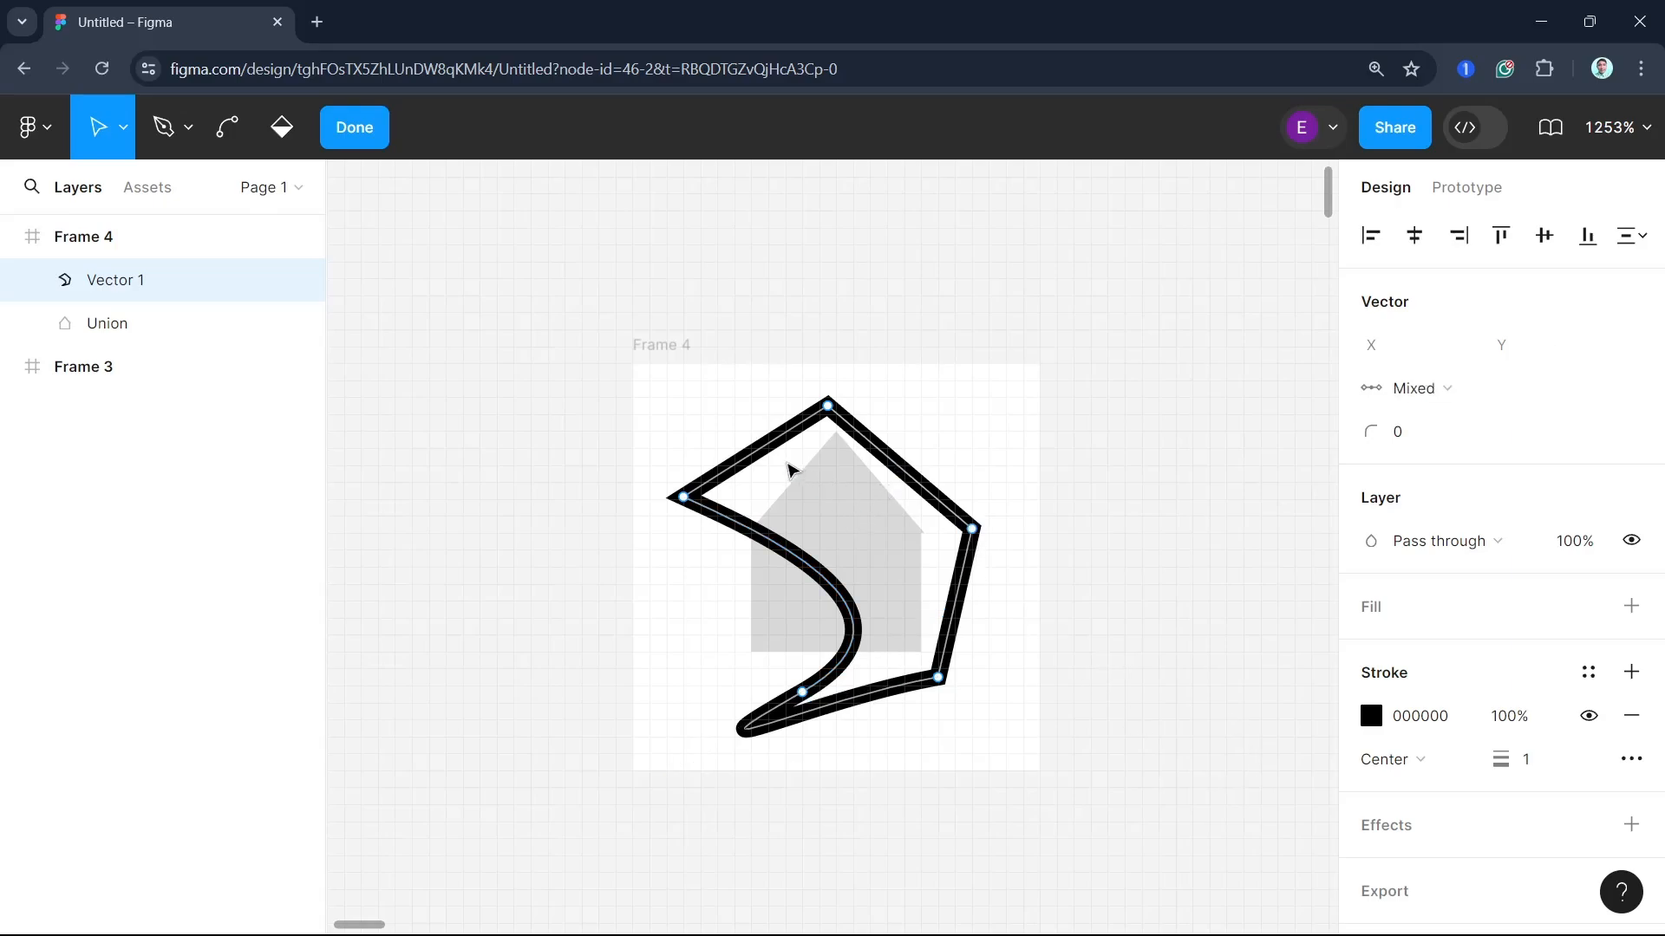
left_click_drag(784, 460, 888, 530)
key("Escape")
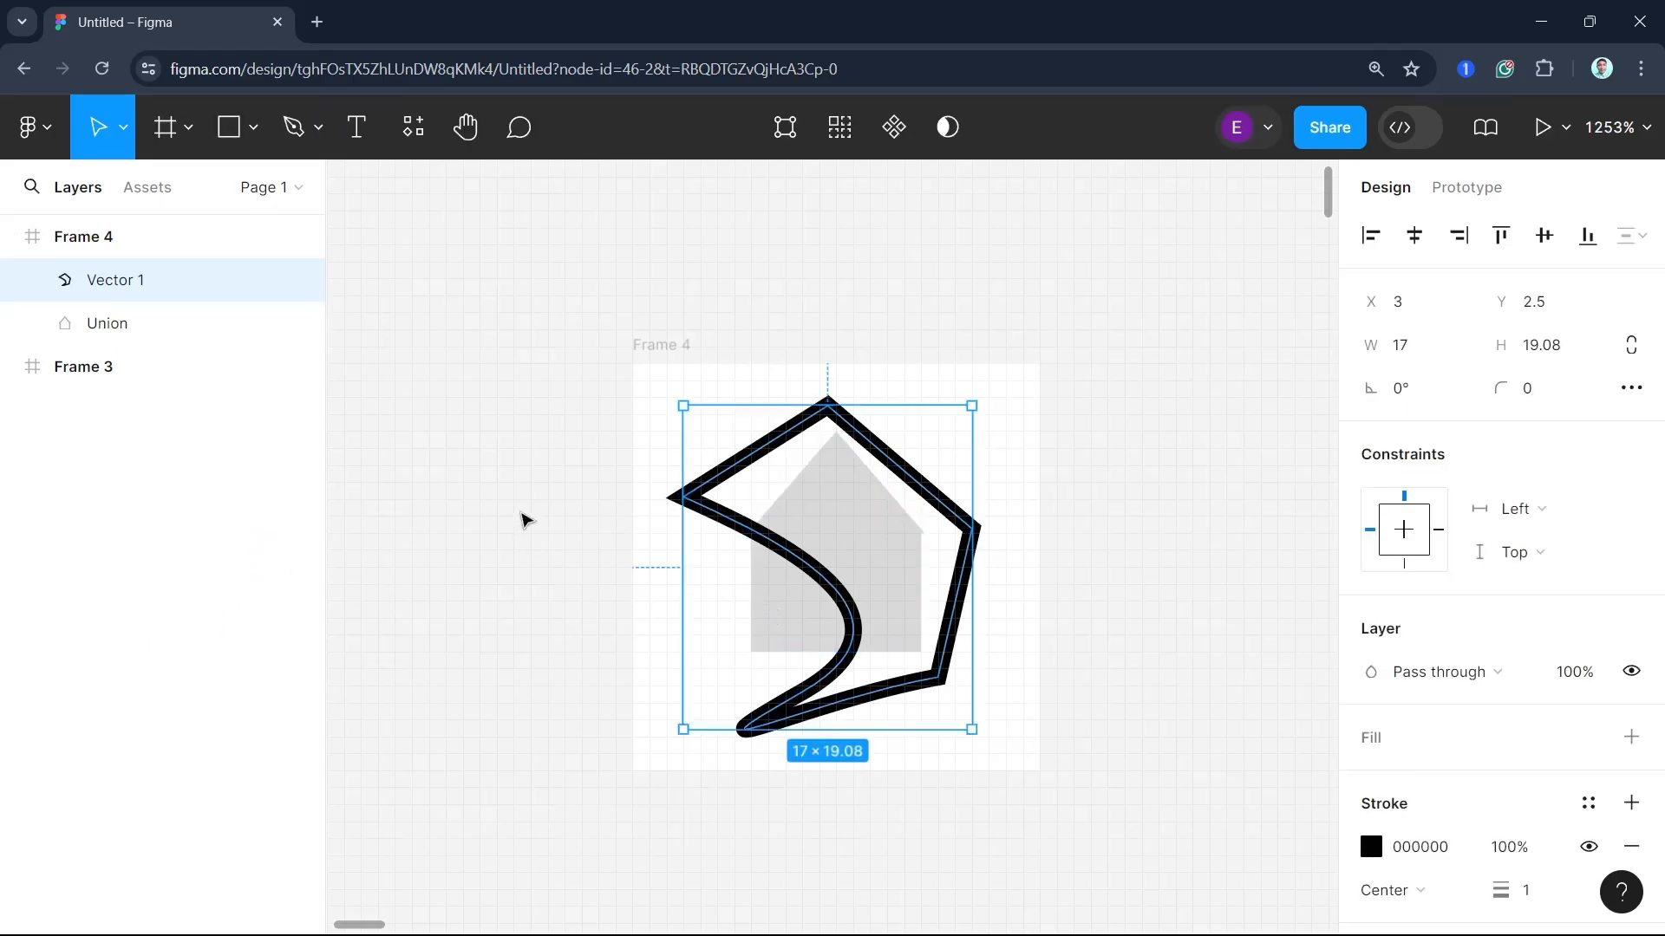
Step: Set the fill of the Union house shape to yellow FFF500
left_click(86, 330)
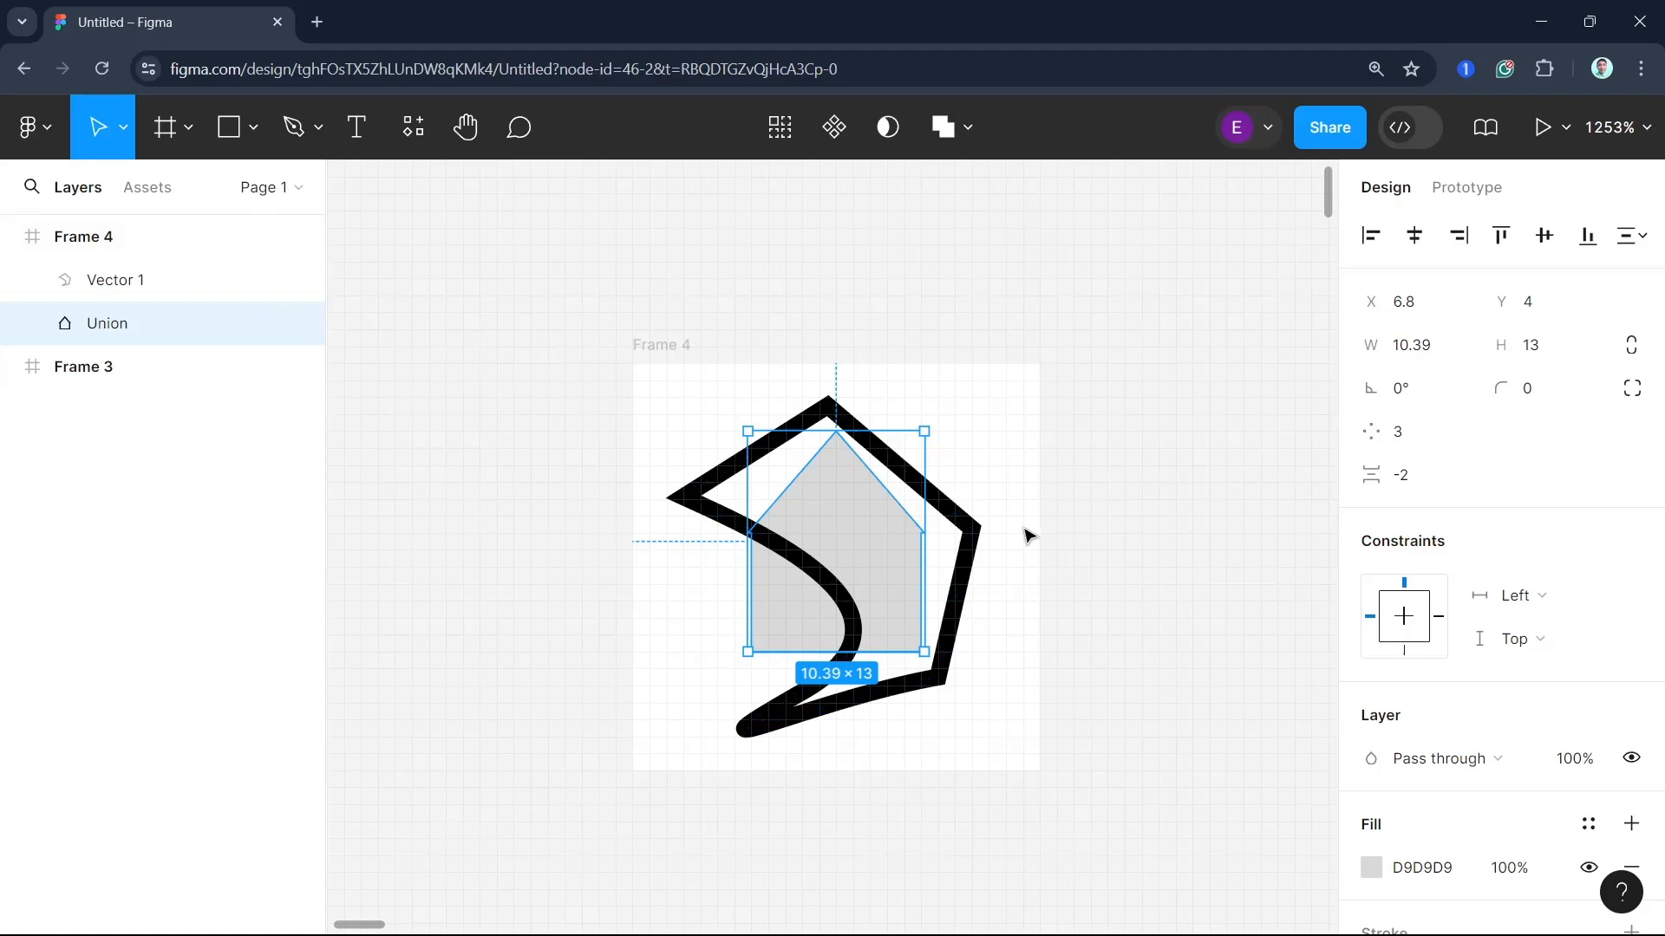
left_click(1370, 866)
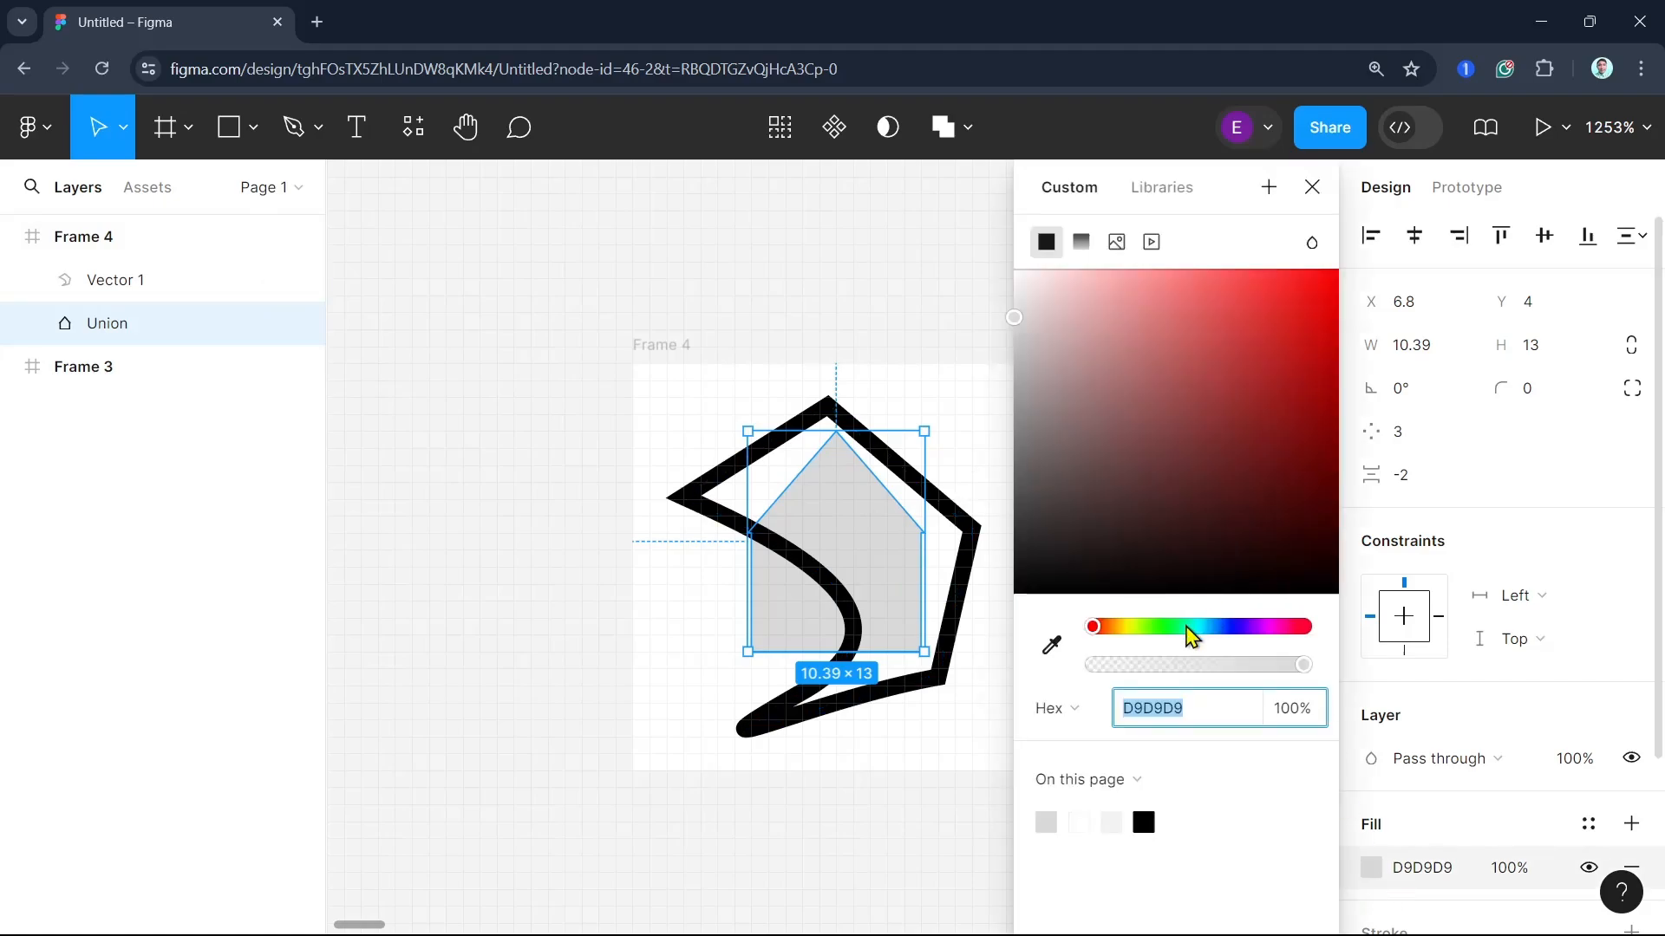
left_click(1140, 628)
left_click_drag(1139, 634, 1131, 634)
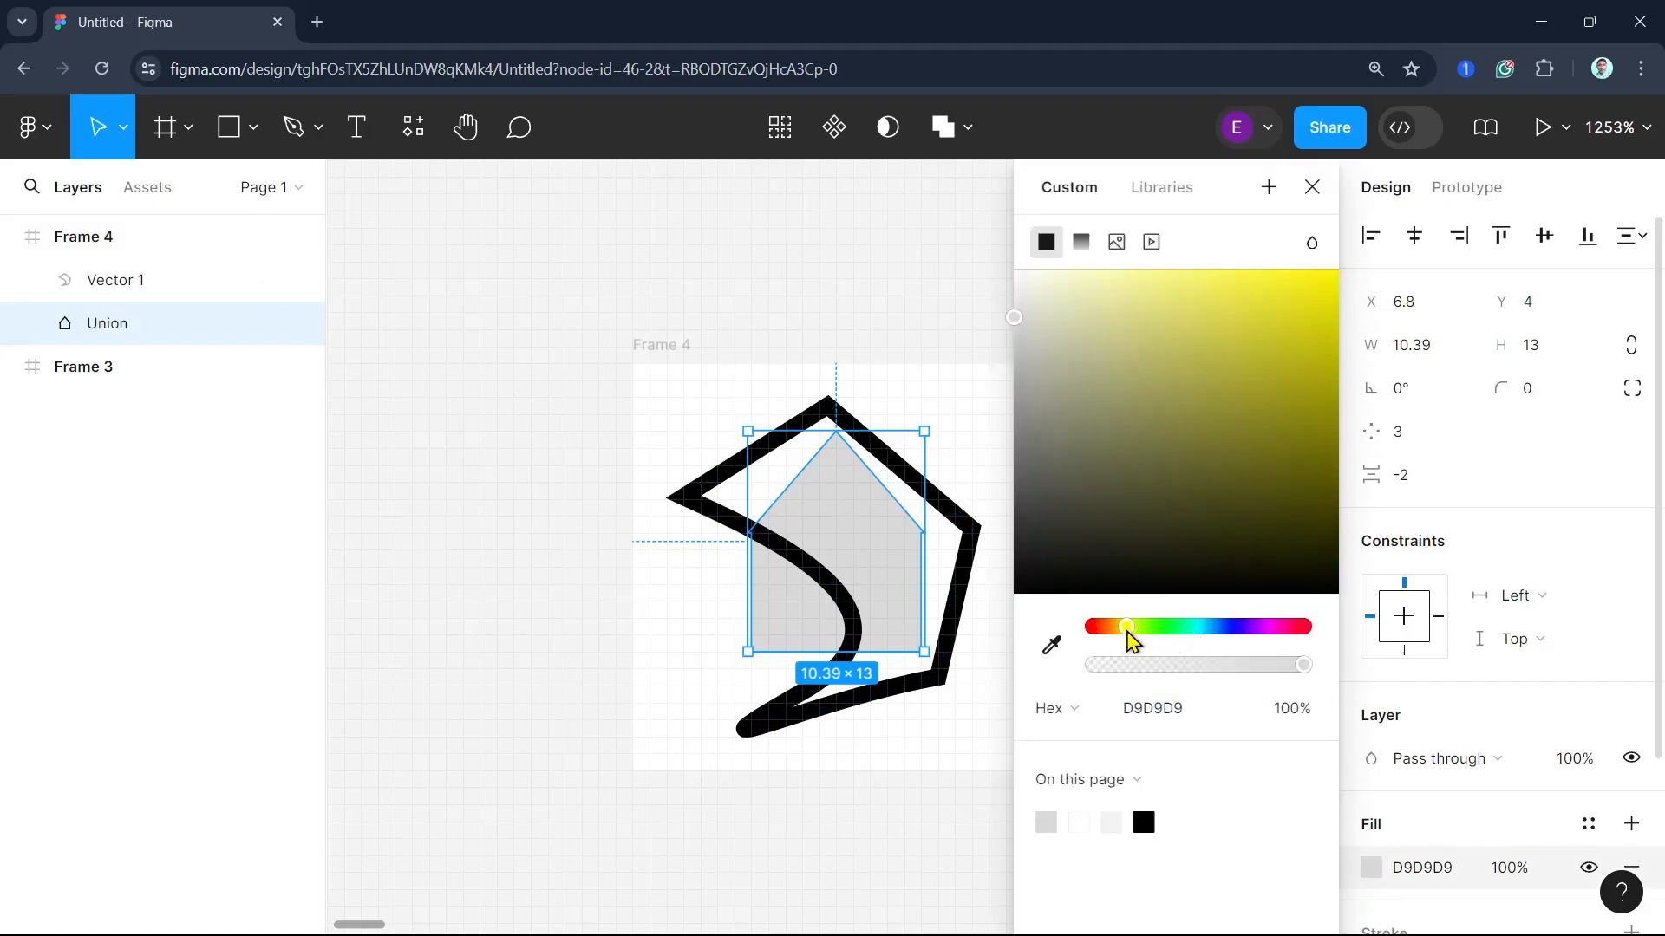
left_click_drag(1166, 499, 1399, 284)
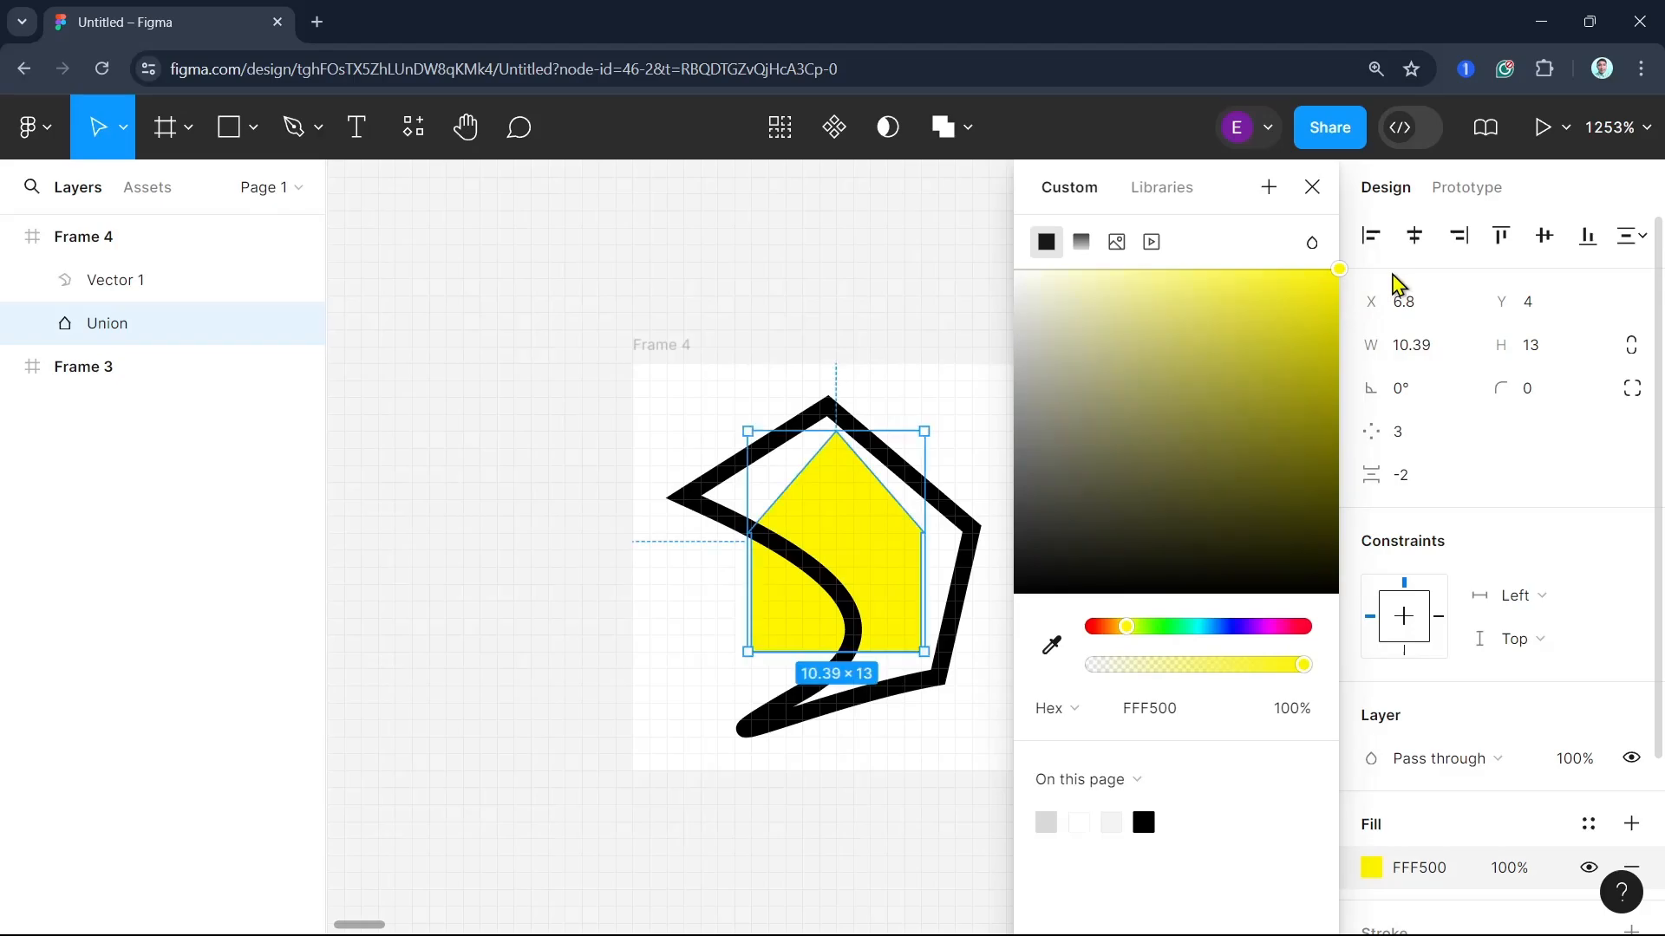
Step: Set the stroke colour of the Vector 1 outline to red FF0000
left_click(821, 421)
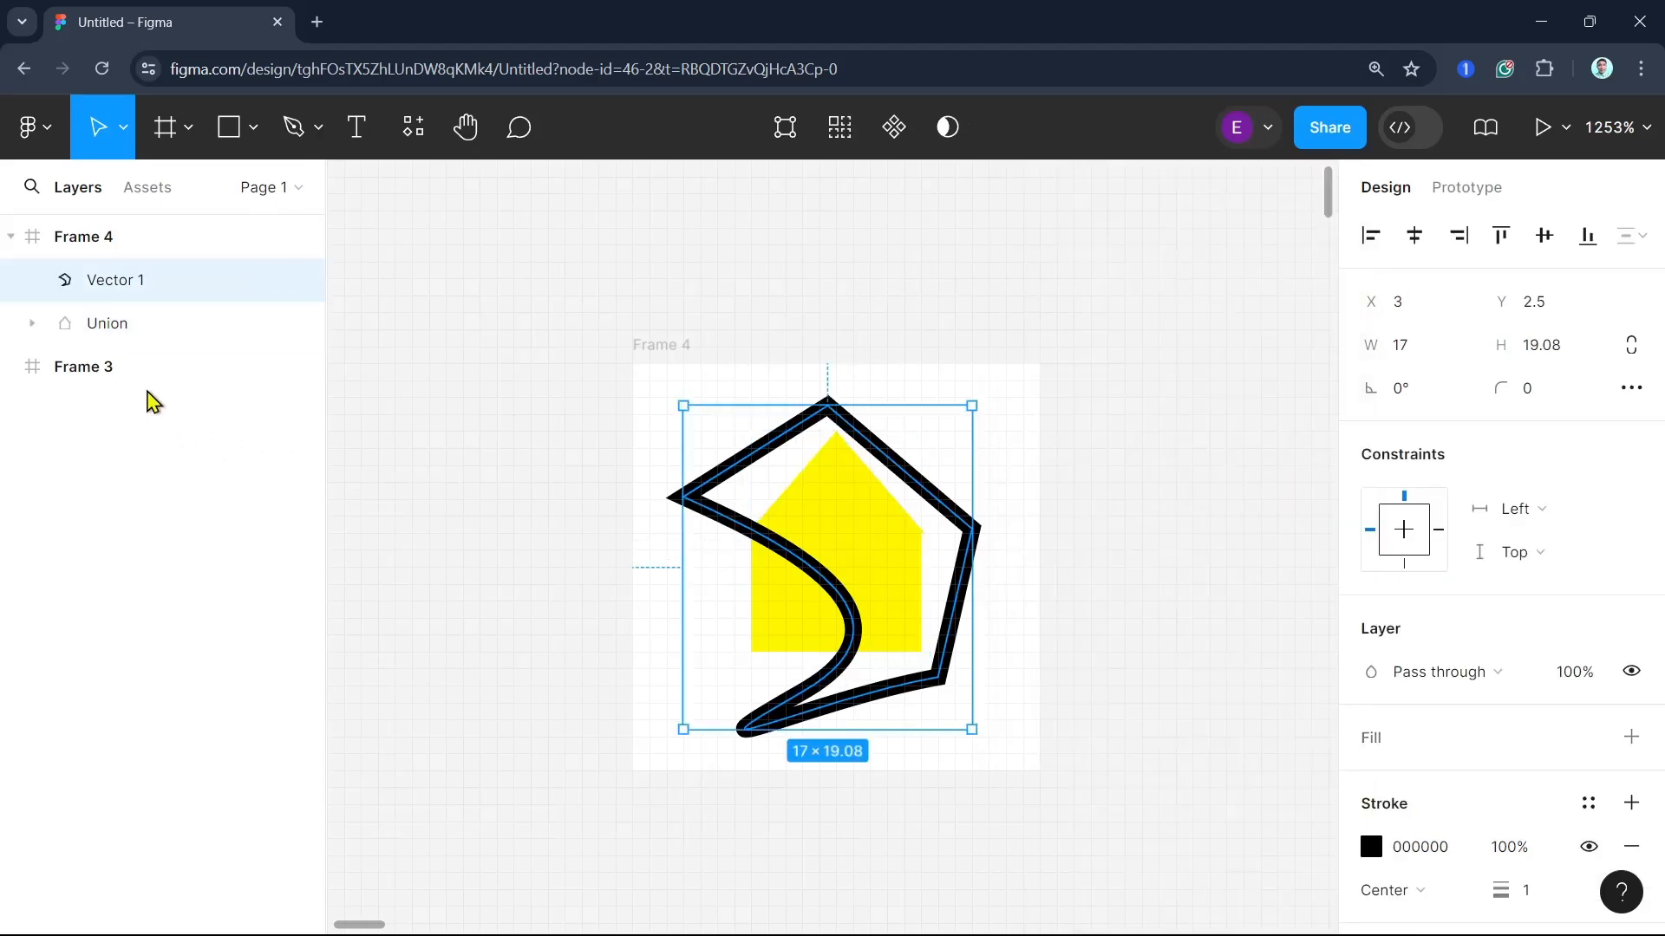
left_click(1371, 847)
left_click_drag(1297, 538, 1382, 286)
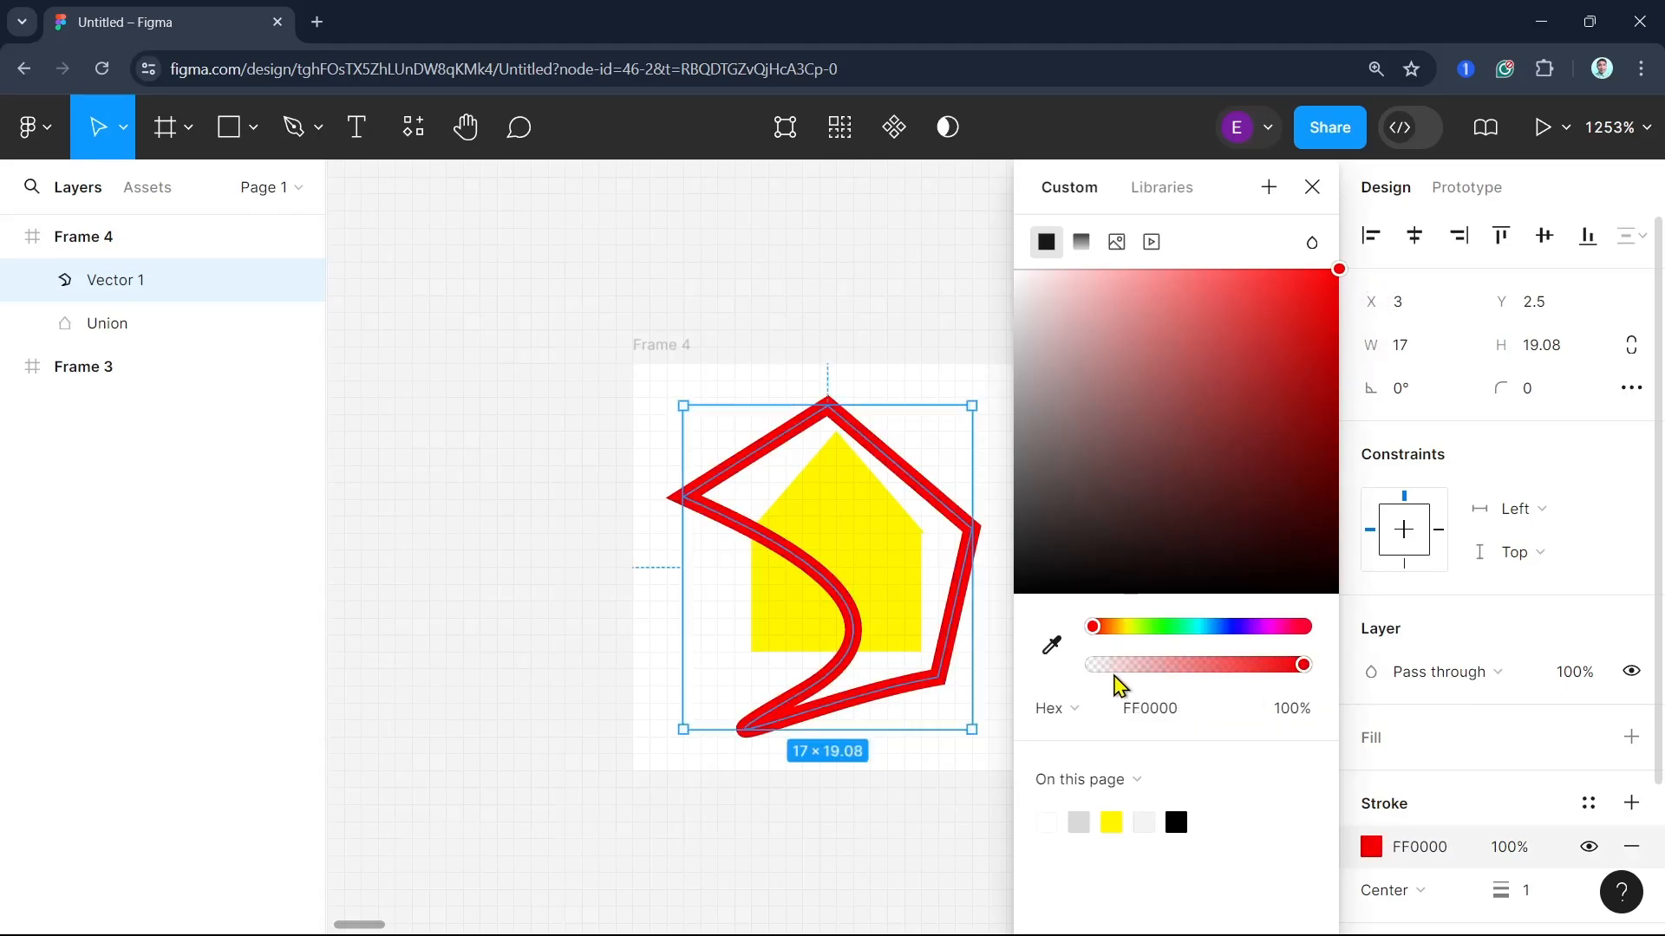
Step: Change the Vector 1 outline's stroke colour to blue 00C2FF and move the outline to X 4, Y 2
left_click_drag(1094, 627, 1207, 632)
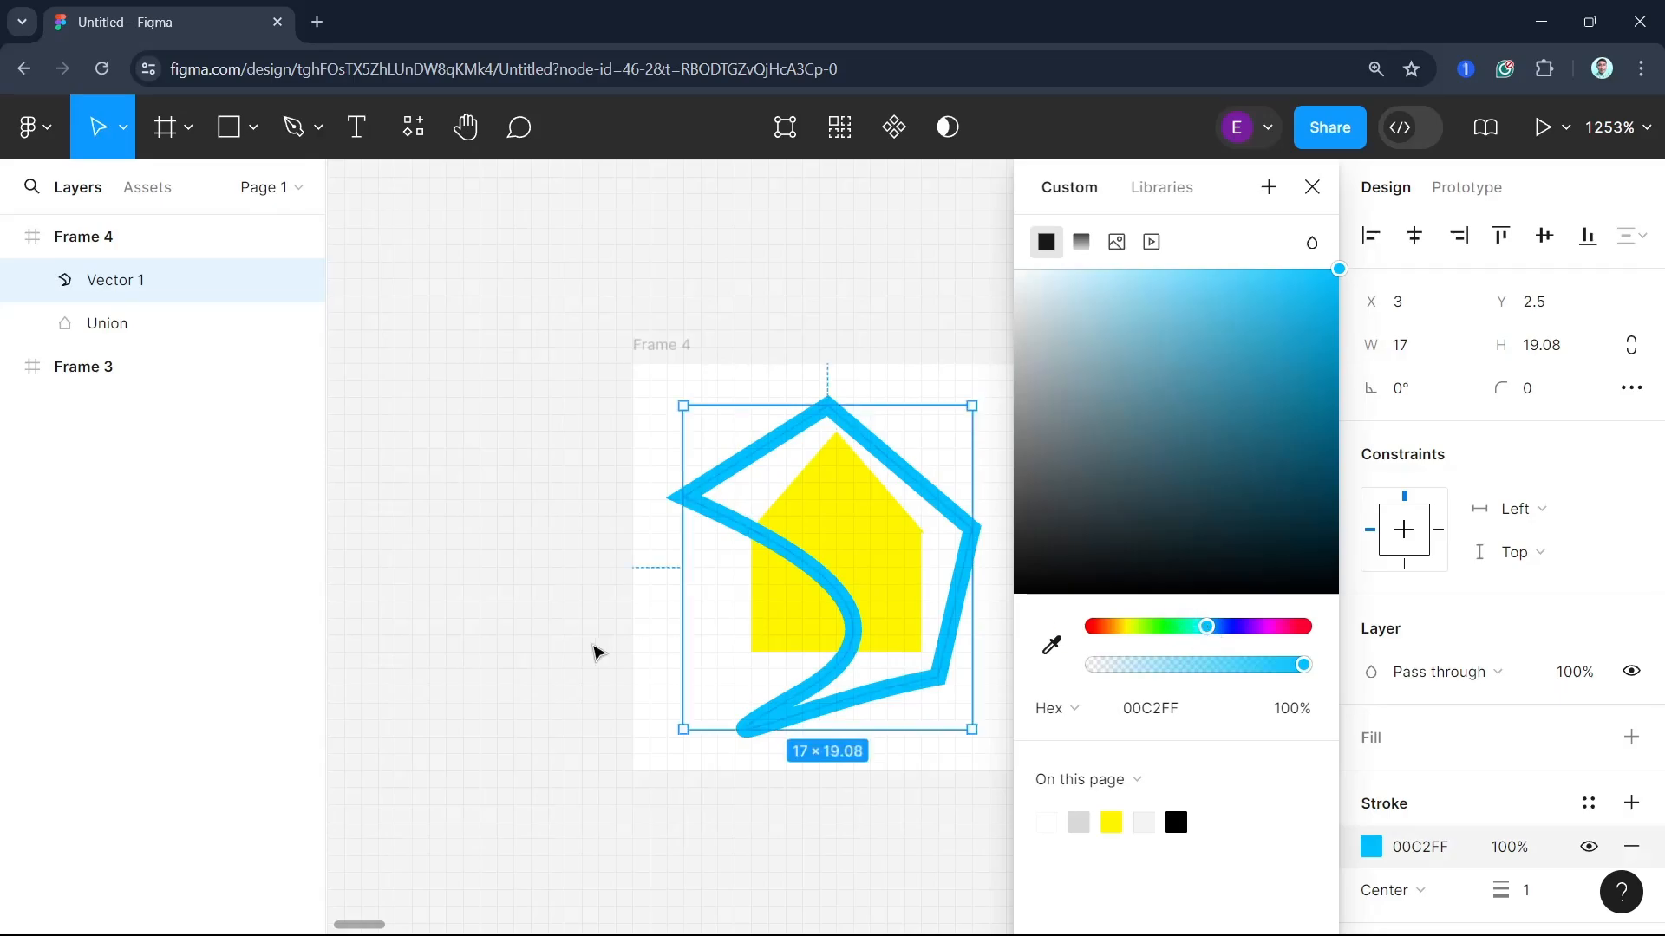
mouse_move(832, 584)
left_mouse_down()
mouse_move(773, 601)
mouse_move(832, 592)
mouse_move(837, 564)
left_mouse_up()
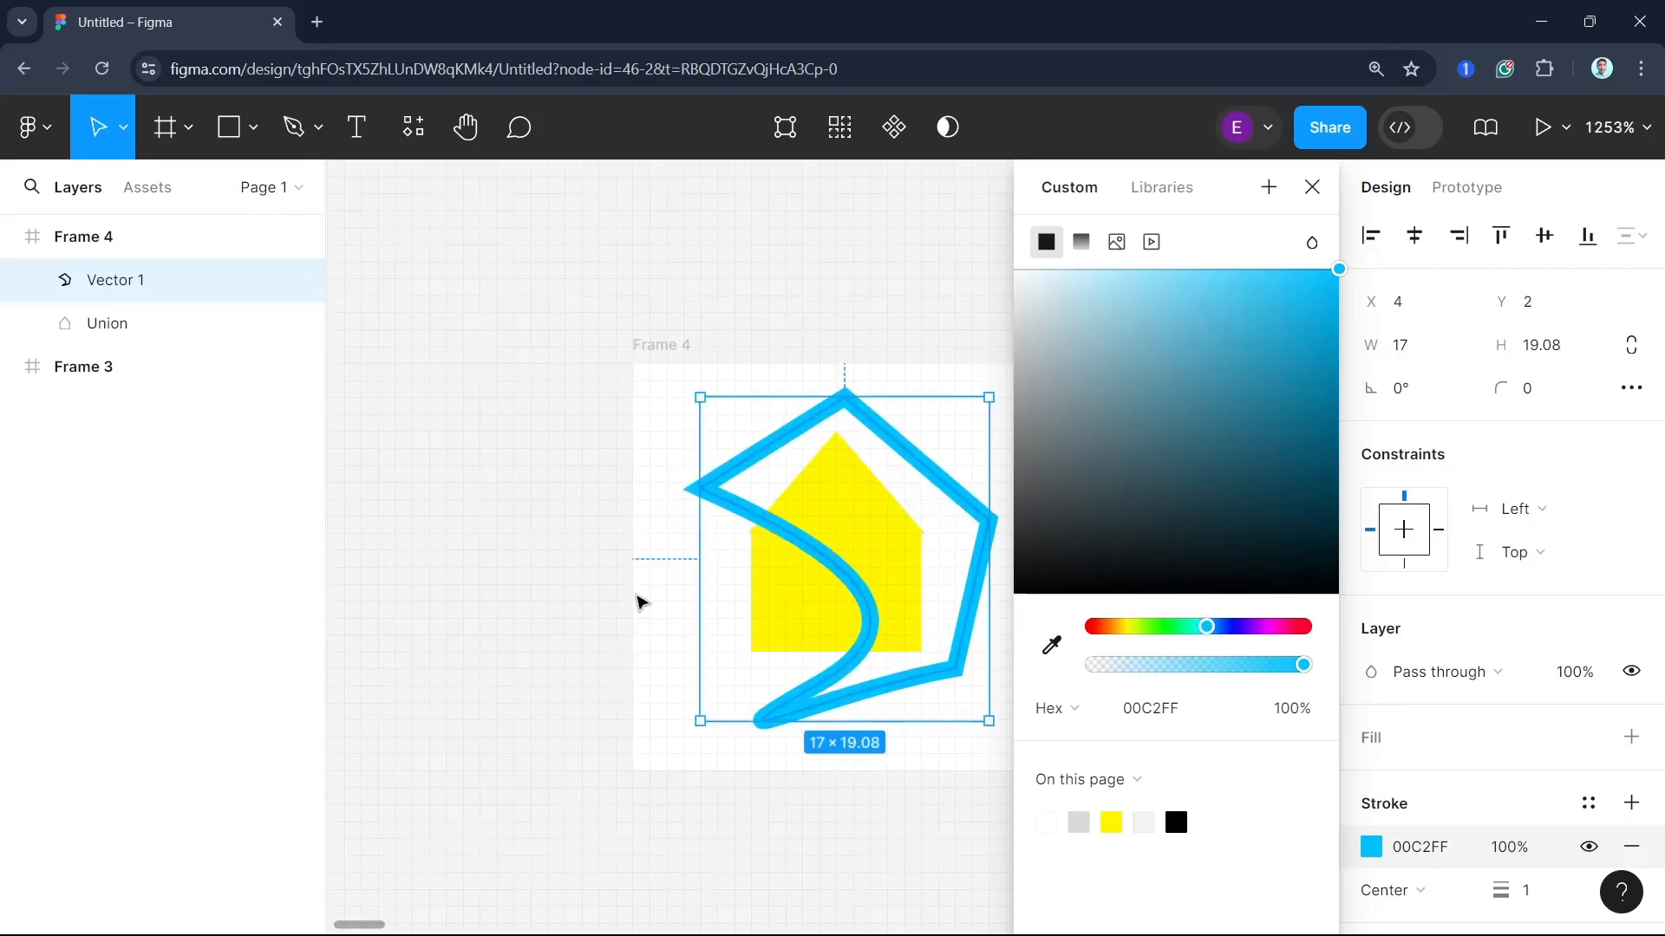
left_click(574, 624)
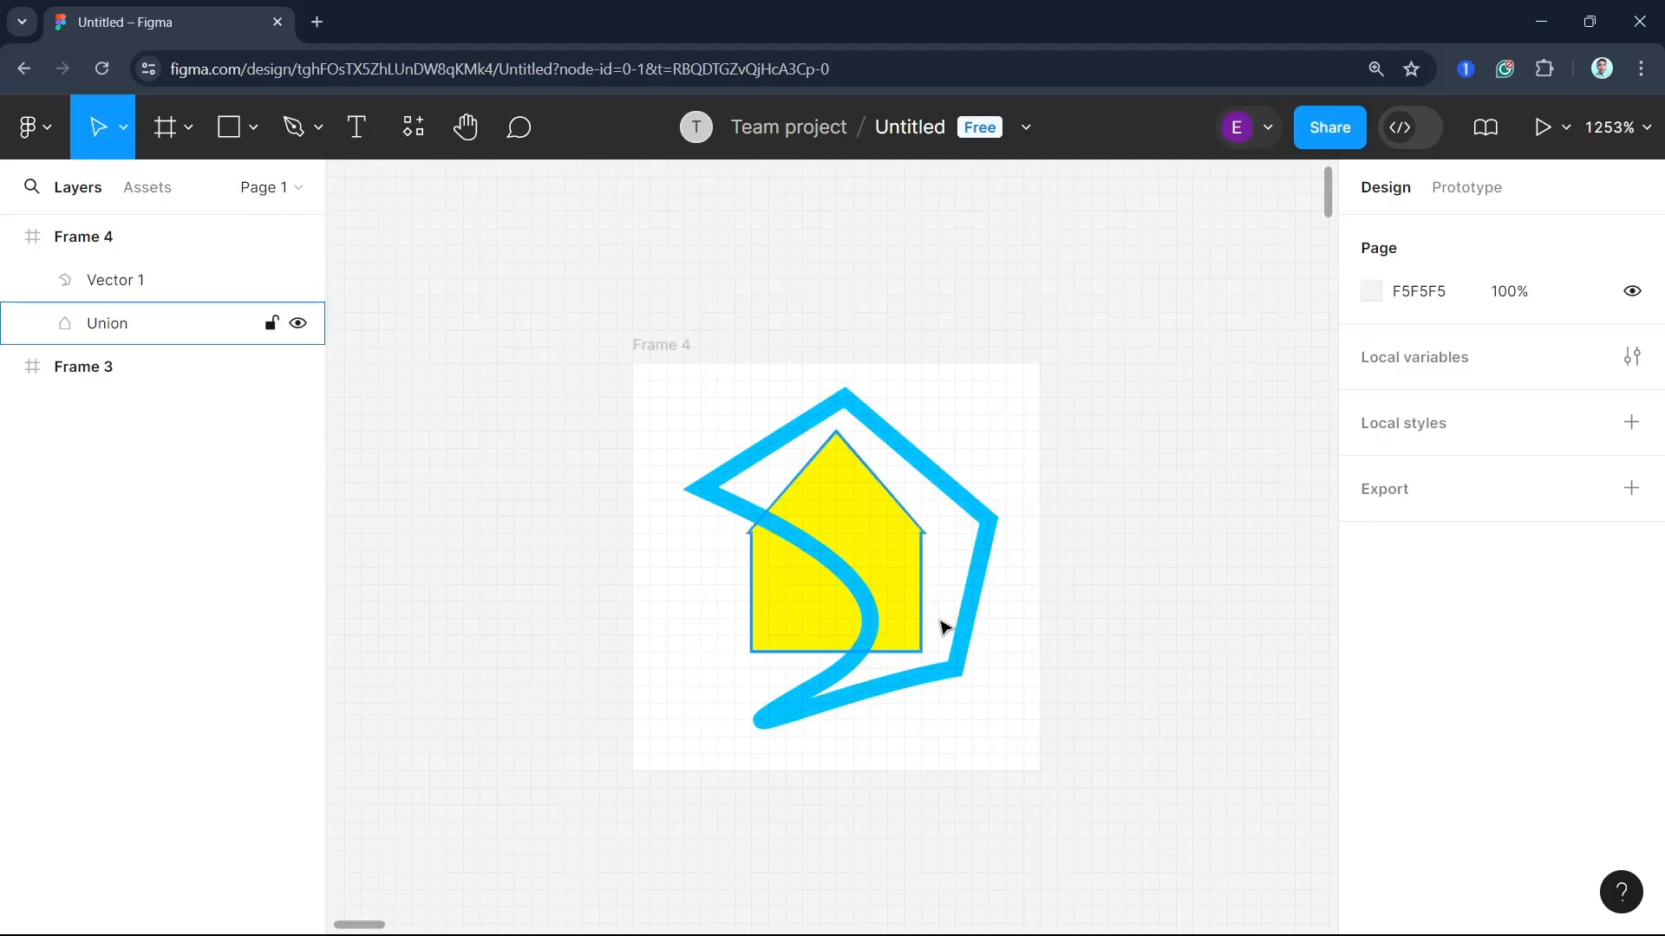
Step: Resize the blue Vector 1 outline to 17 × 19 and deselect it
left_click(984, 536)
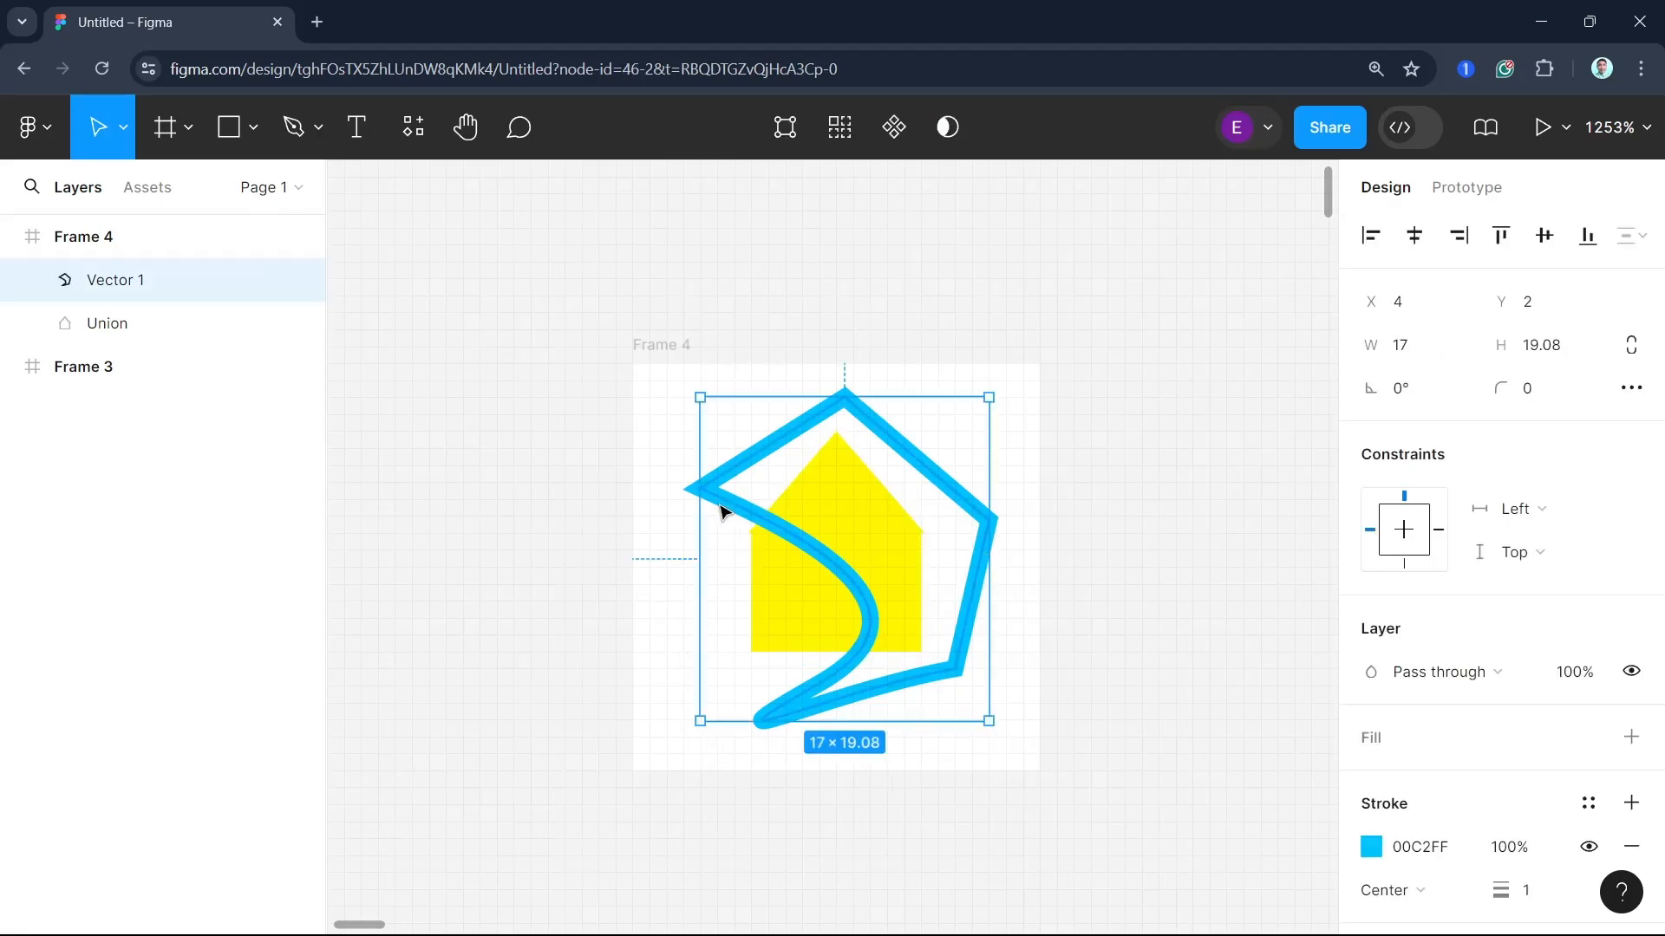
mouse_move(993, 395)
left_mouse_down()
mouse_move(1001, 415)
mouse_move(989, 399)
left_mouse_up()
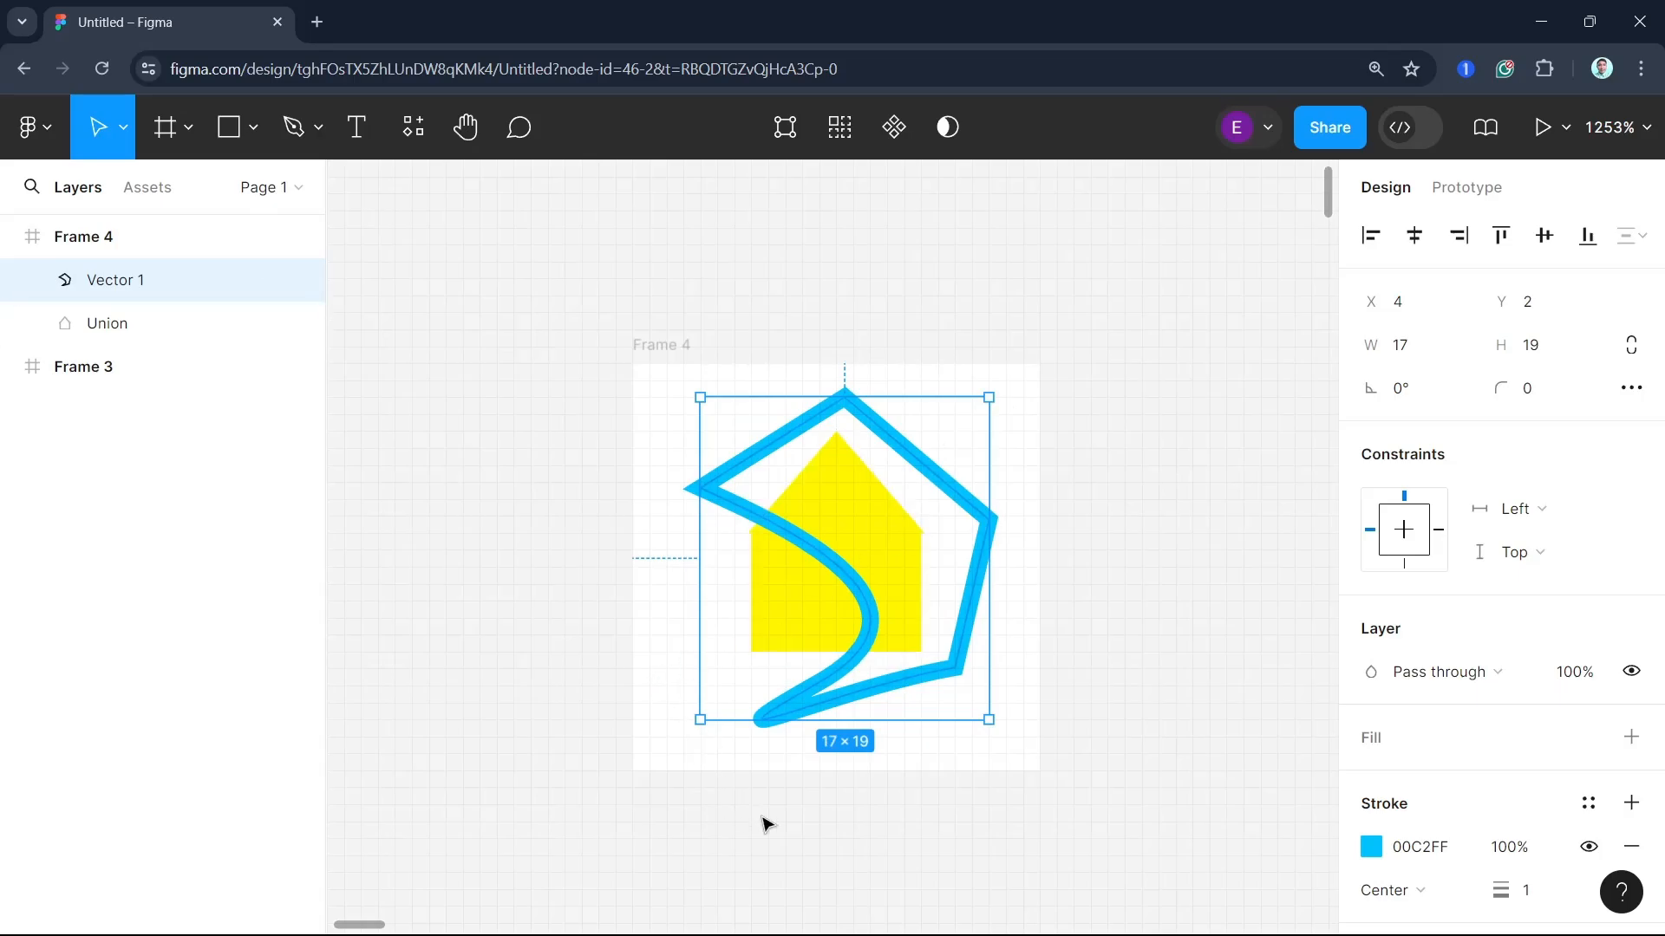
left_click(652, 564)
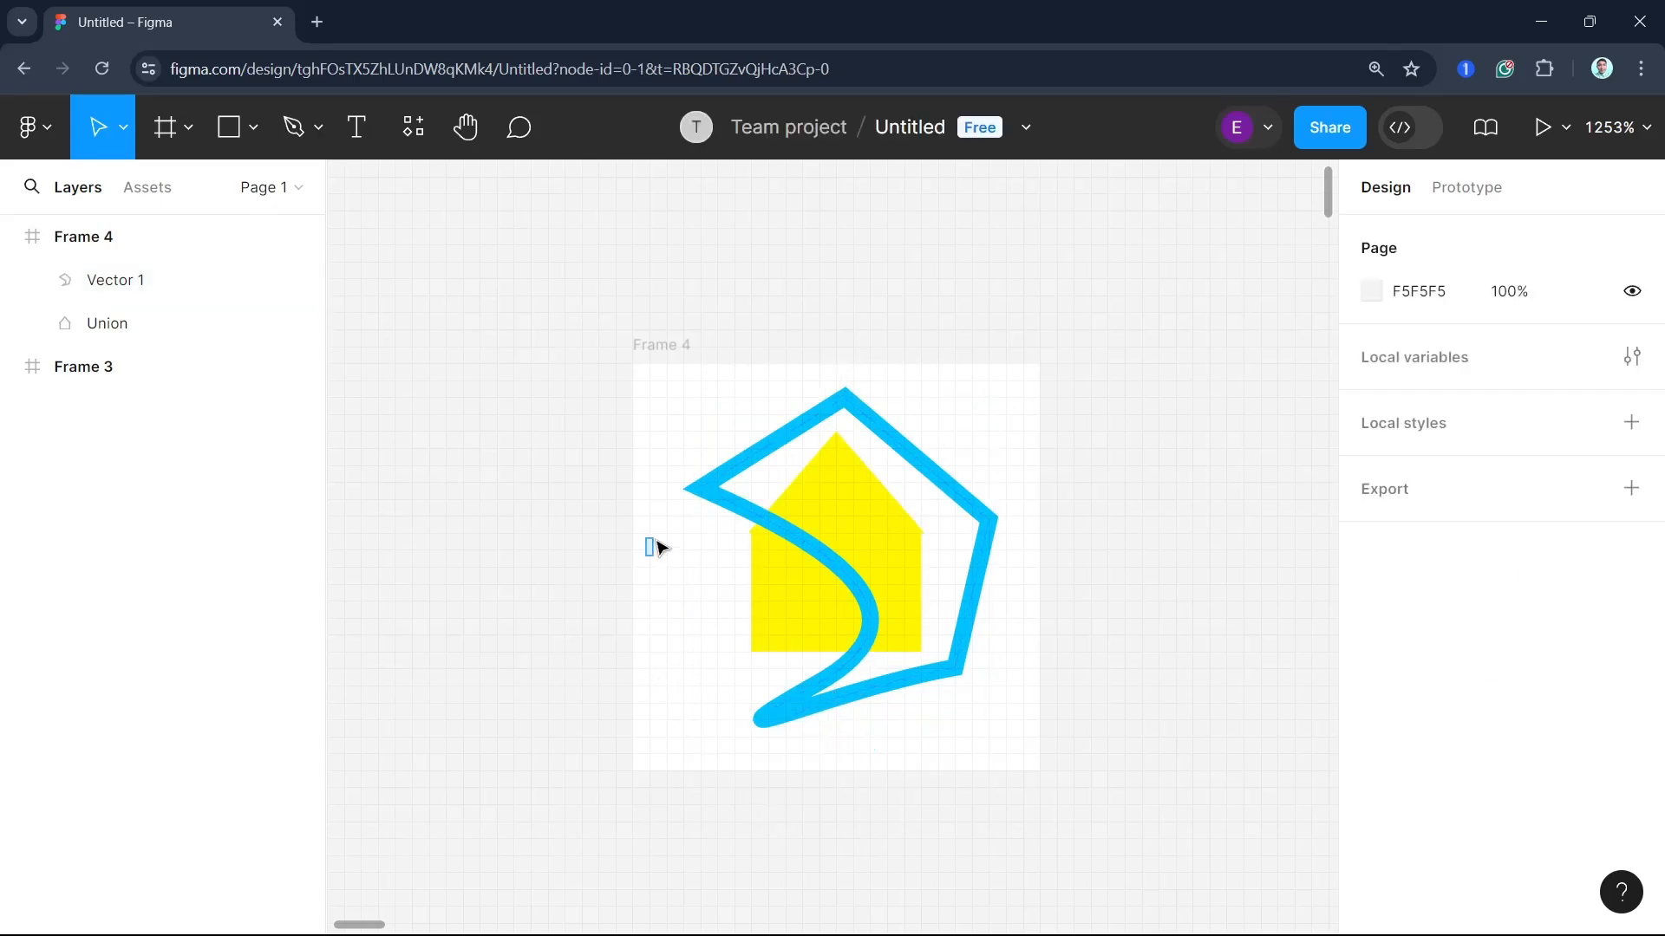
left_click(936, 666)
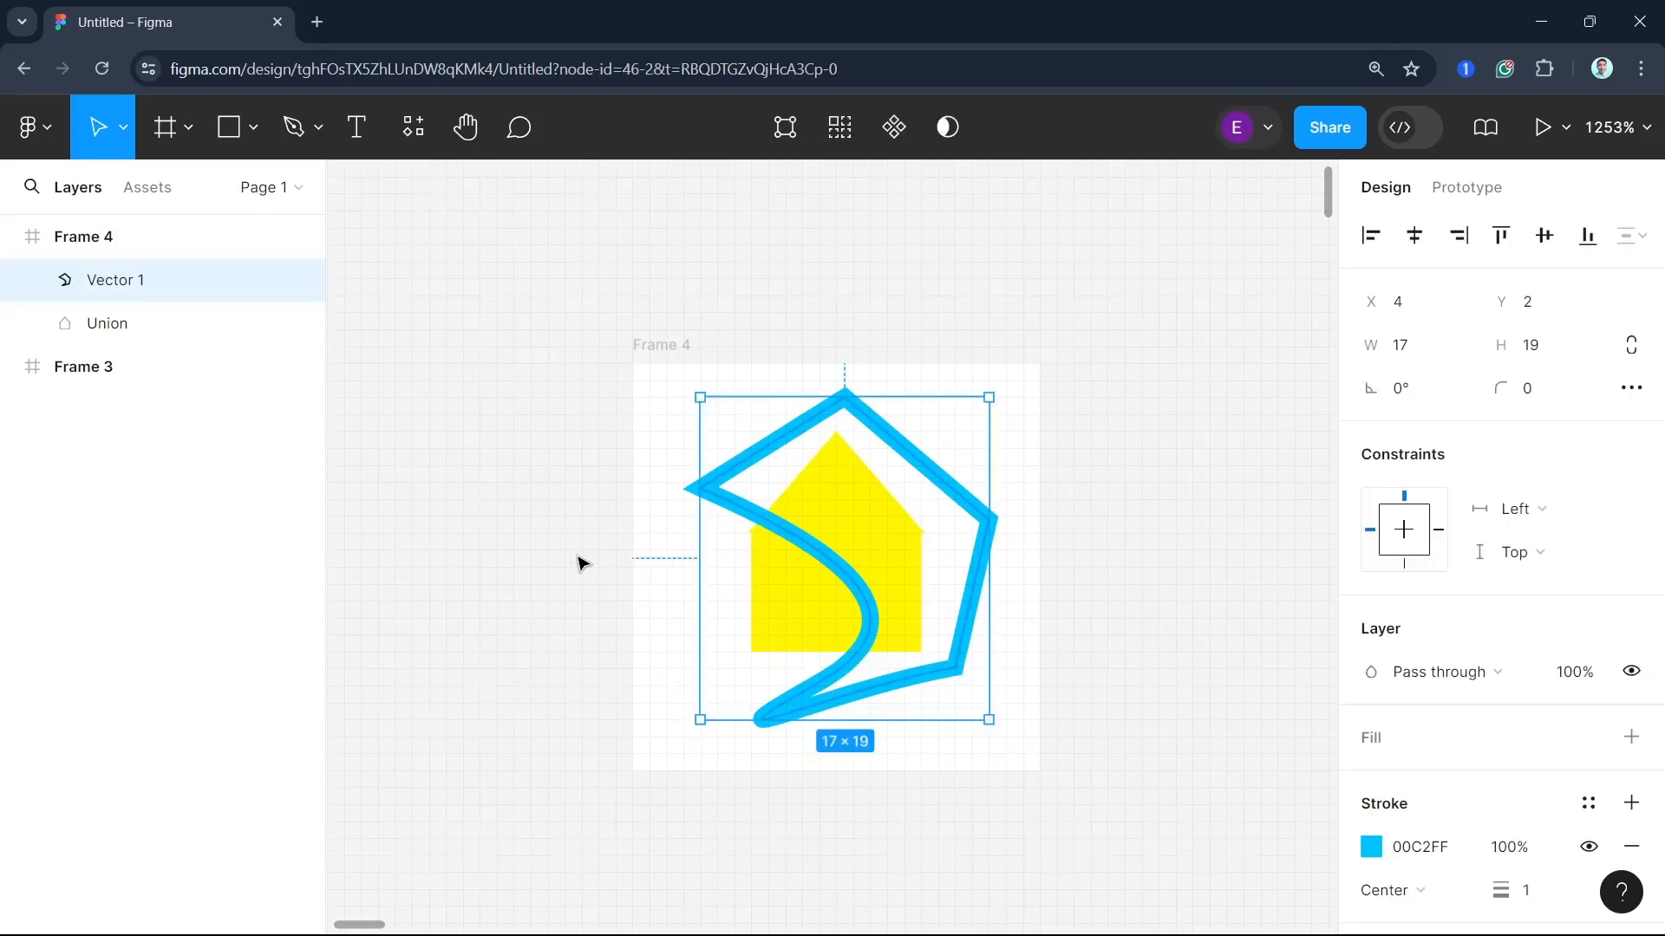
left_click(657, 562)
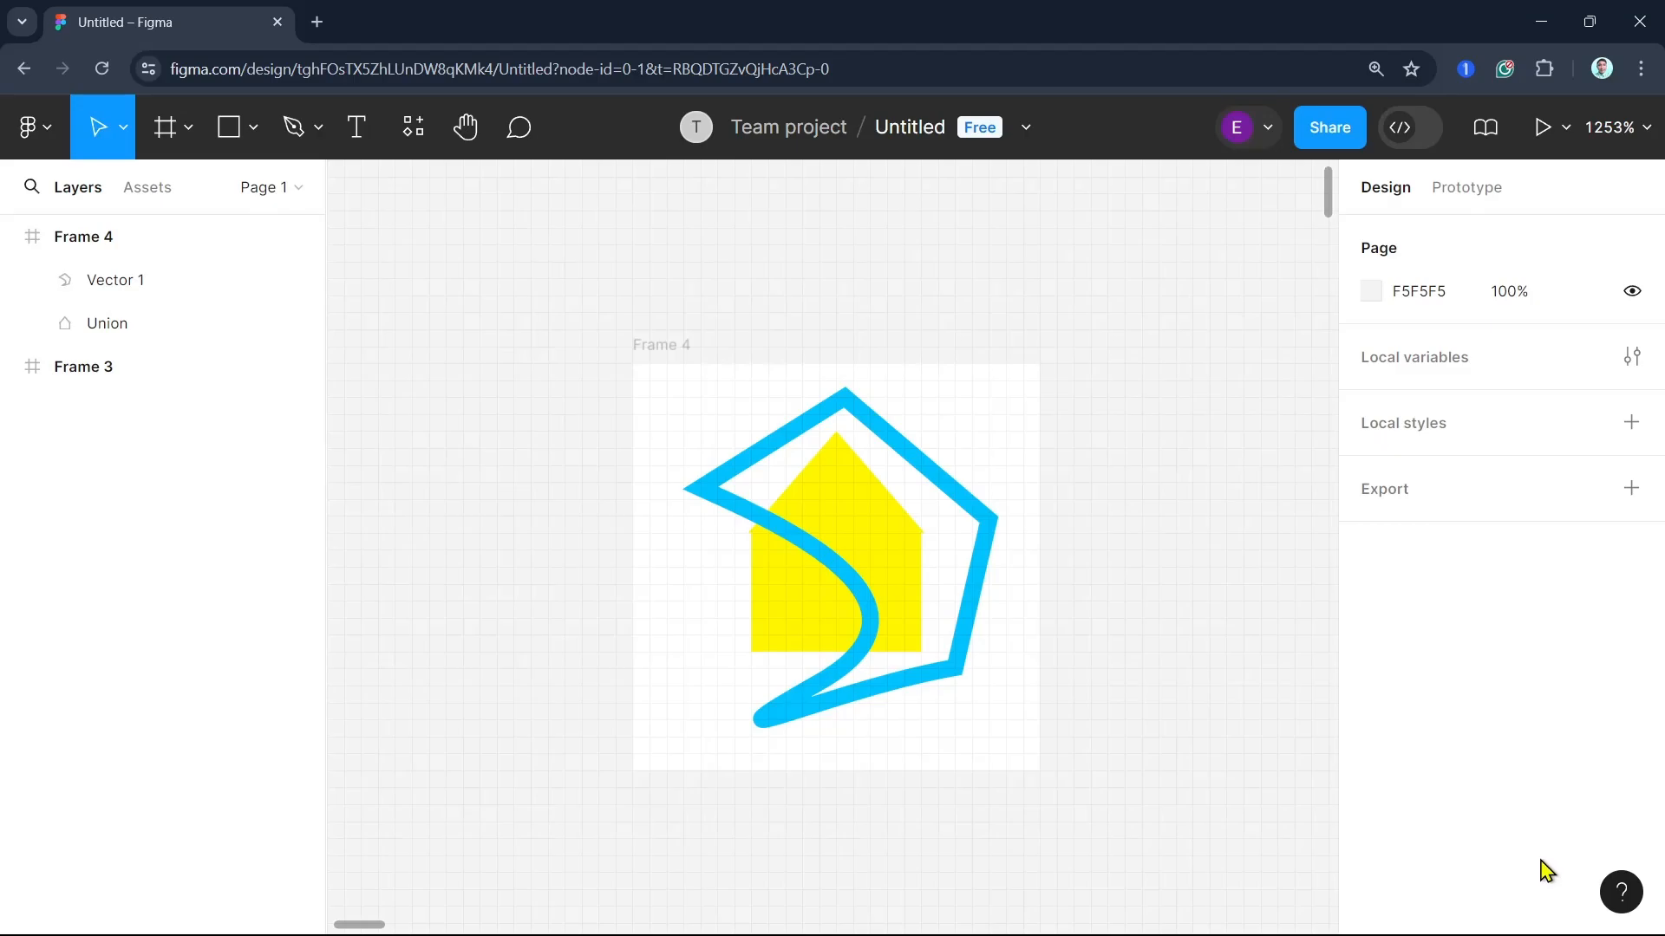
left_click_drag(685, 401, 751, 471)
left_click(588, 381)
left_click_drag(630, 370, 1144, 834)
left_click(618, 376)
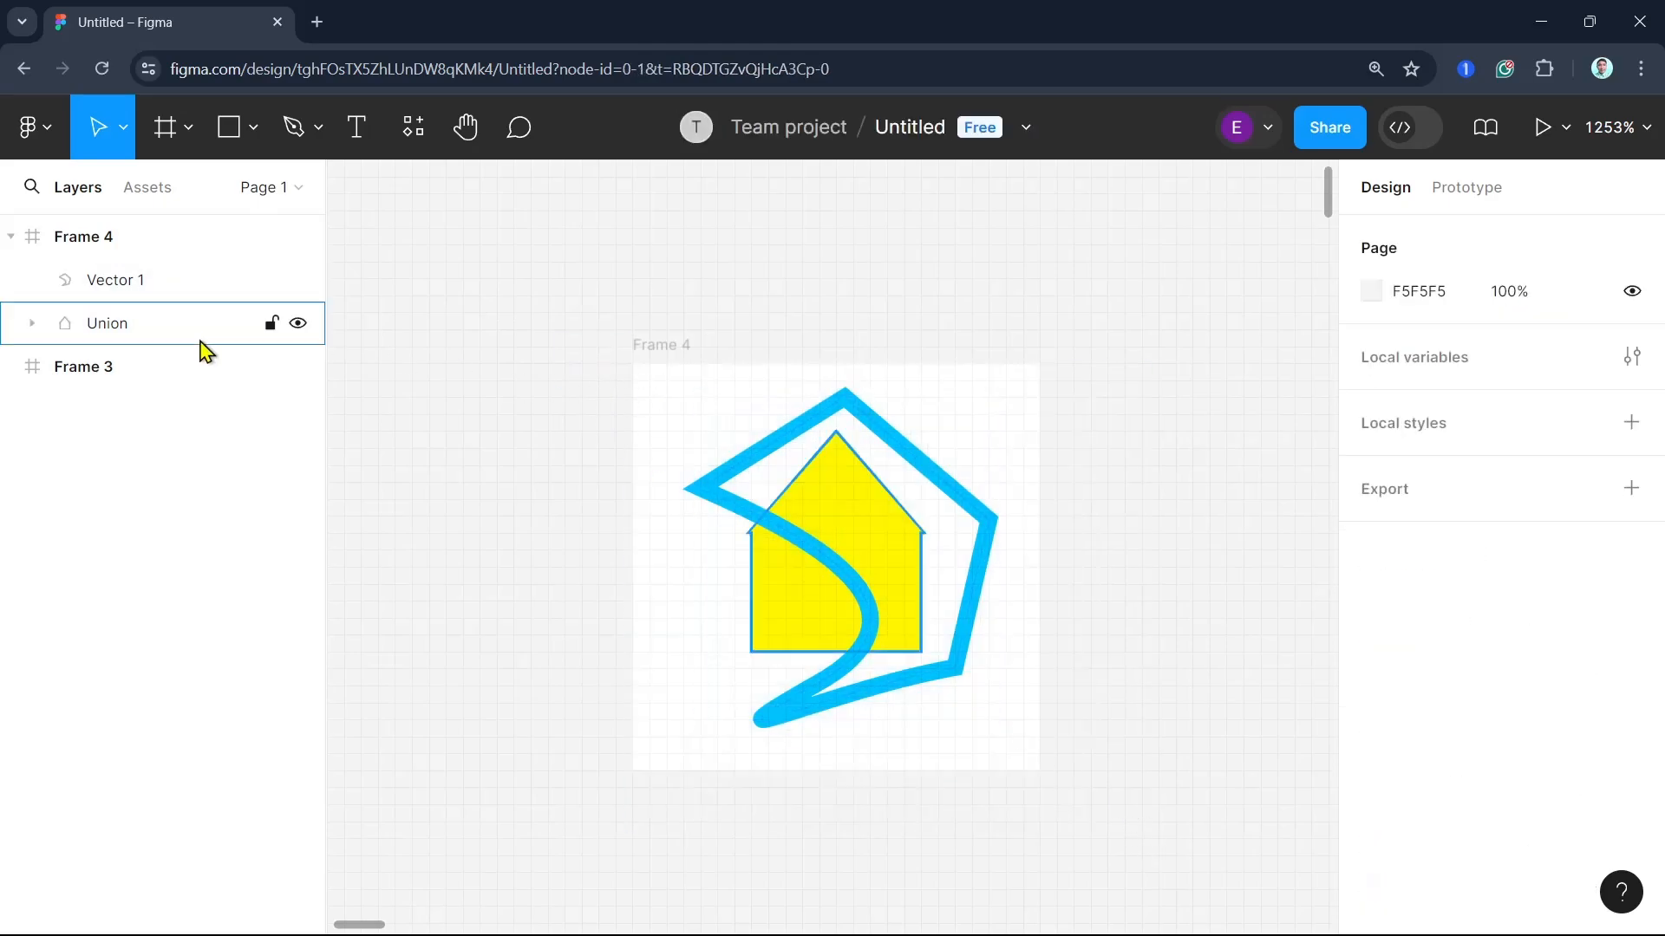
Step: Add a 1x PNG export setting to Frame 4
left_click(110, 249)
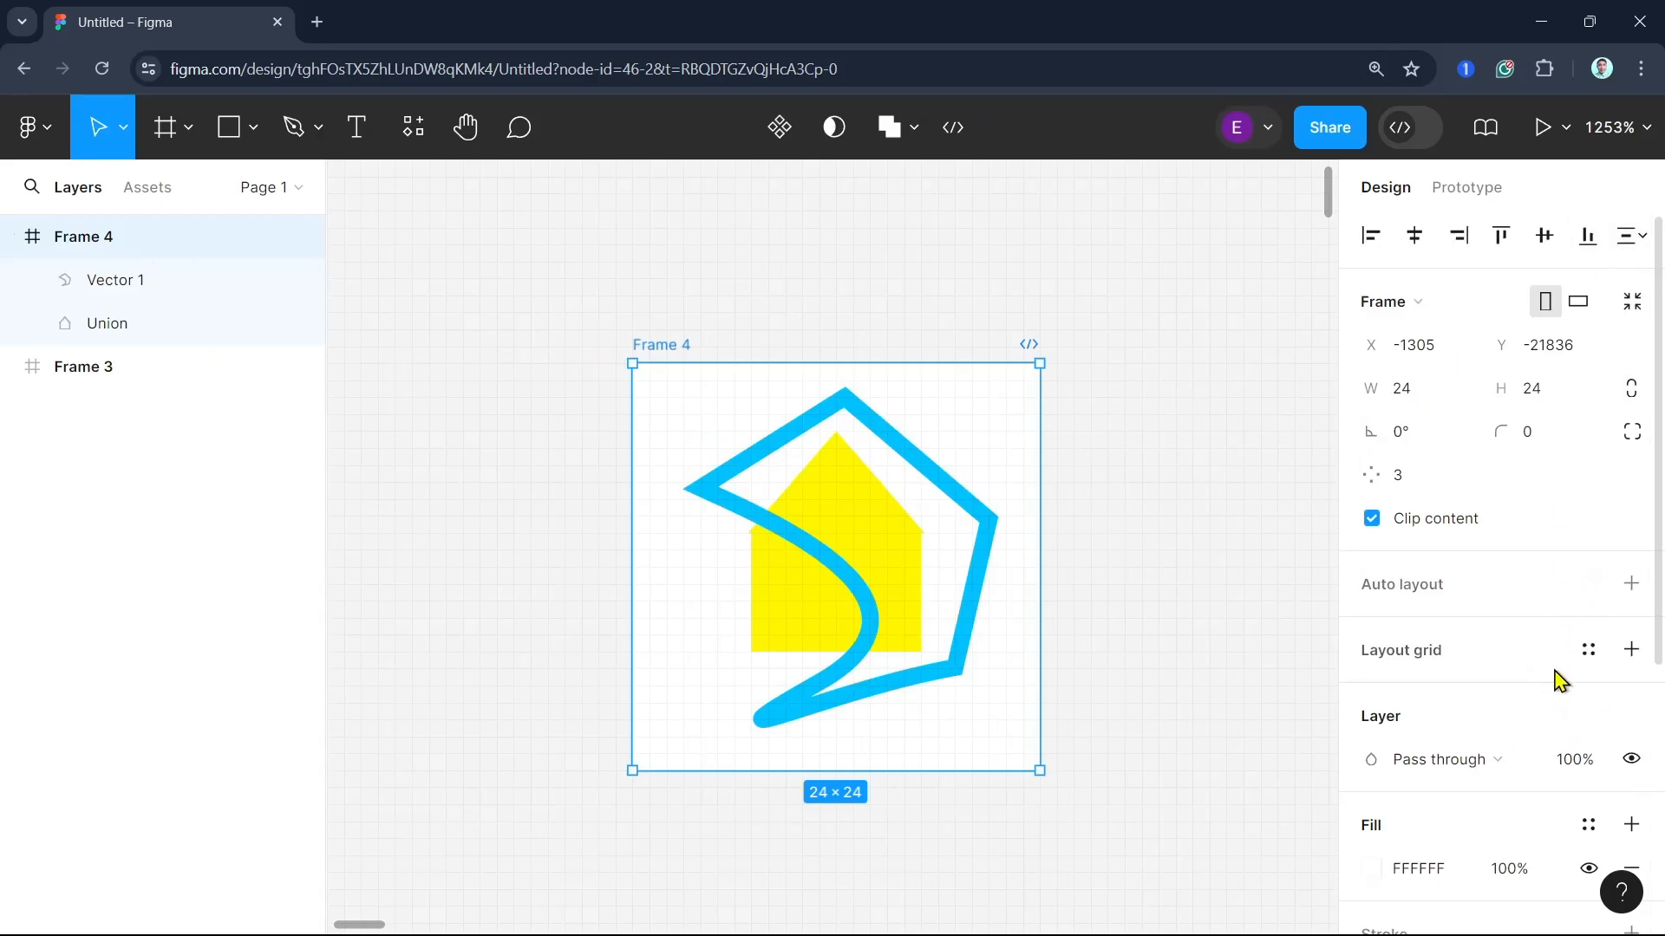
scroll(1557, 680, "down", 5)
left_click(1631, 834)
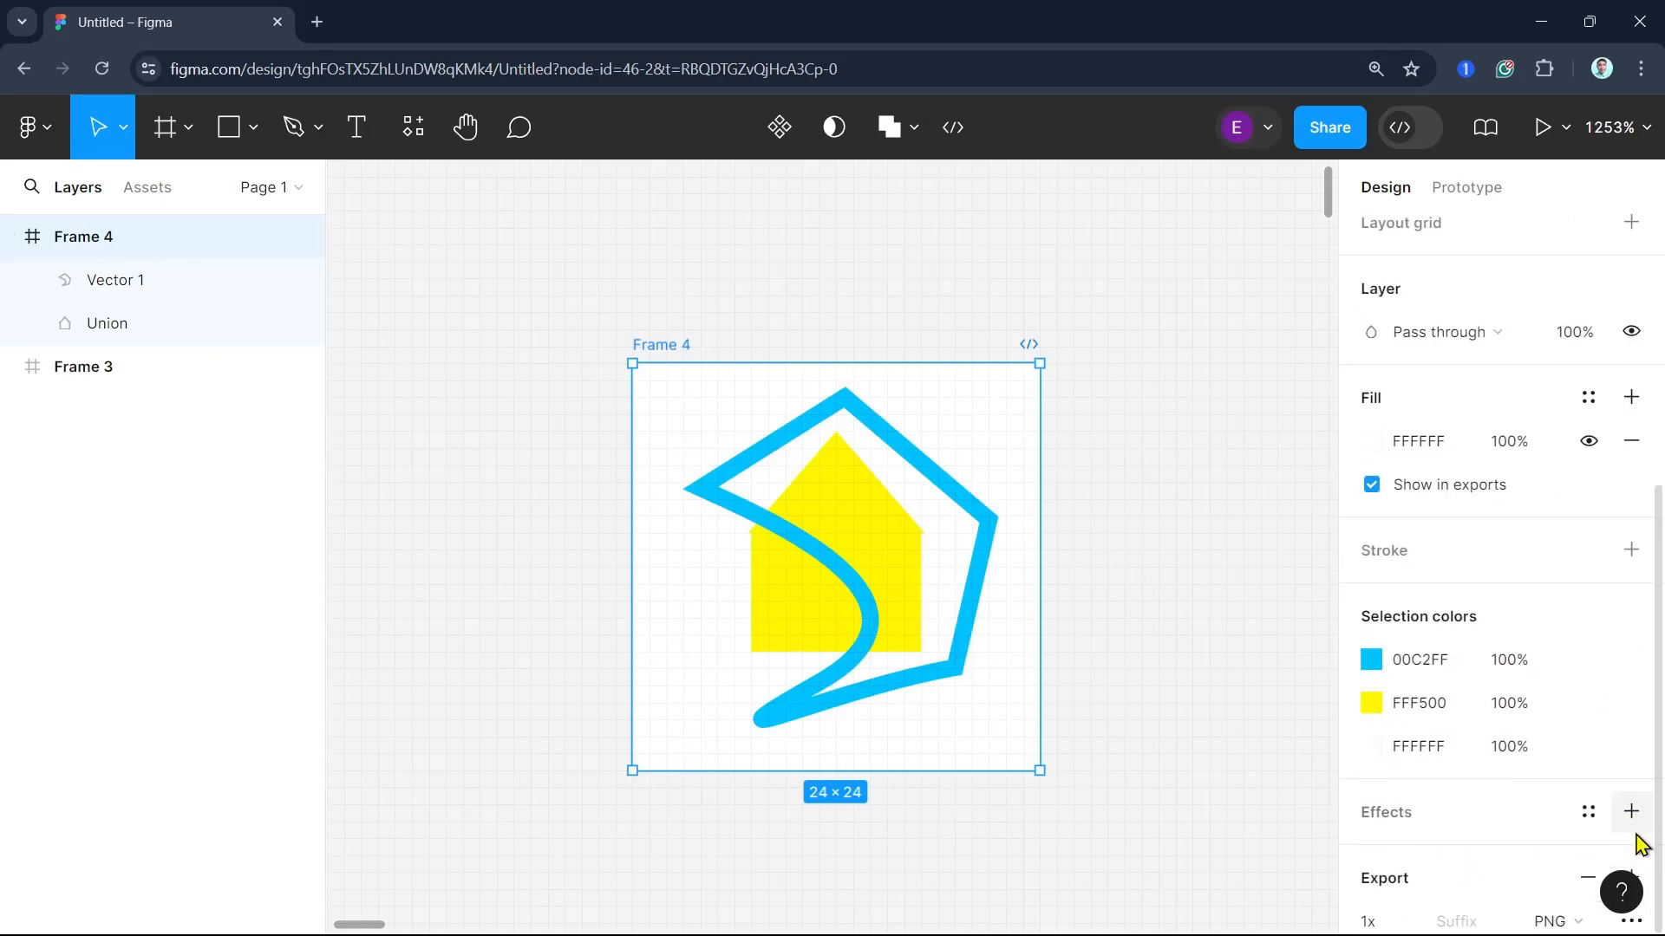
scroll(1568, 821, "down", 2)
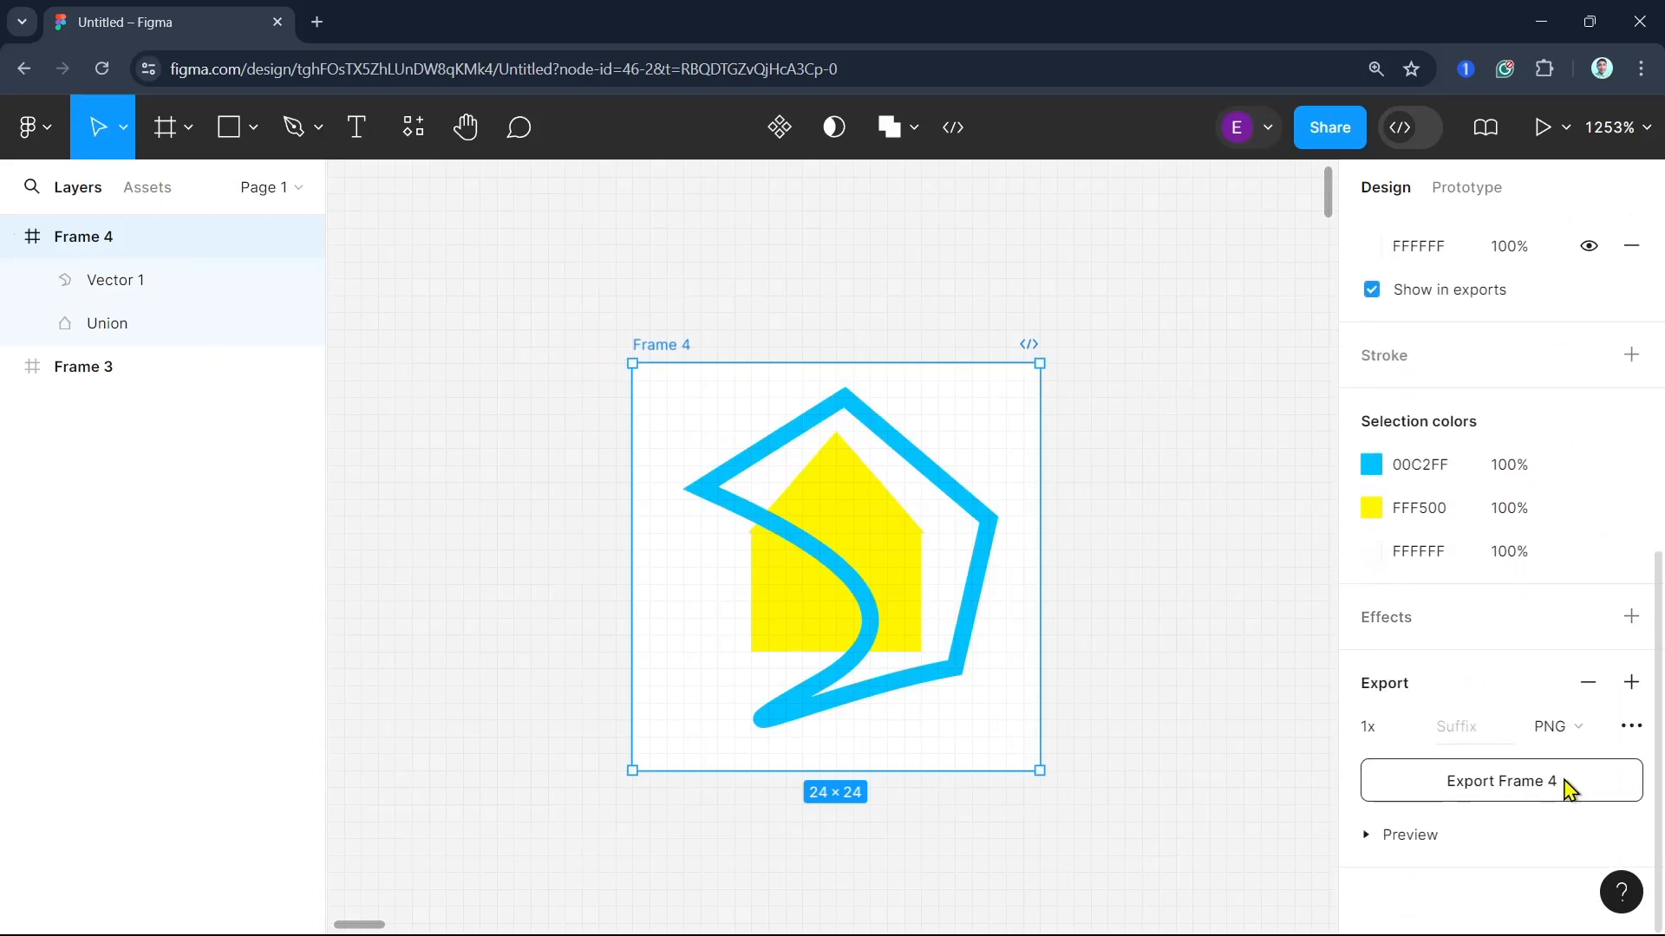
Step: Examine the available file formats and the advanced export settings for Frame 4
left_click(1581, 734)
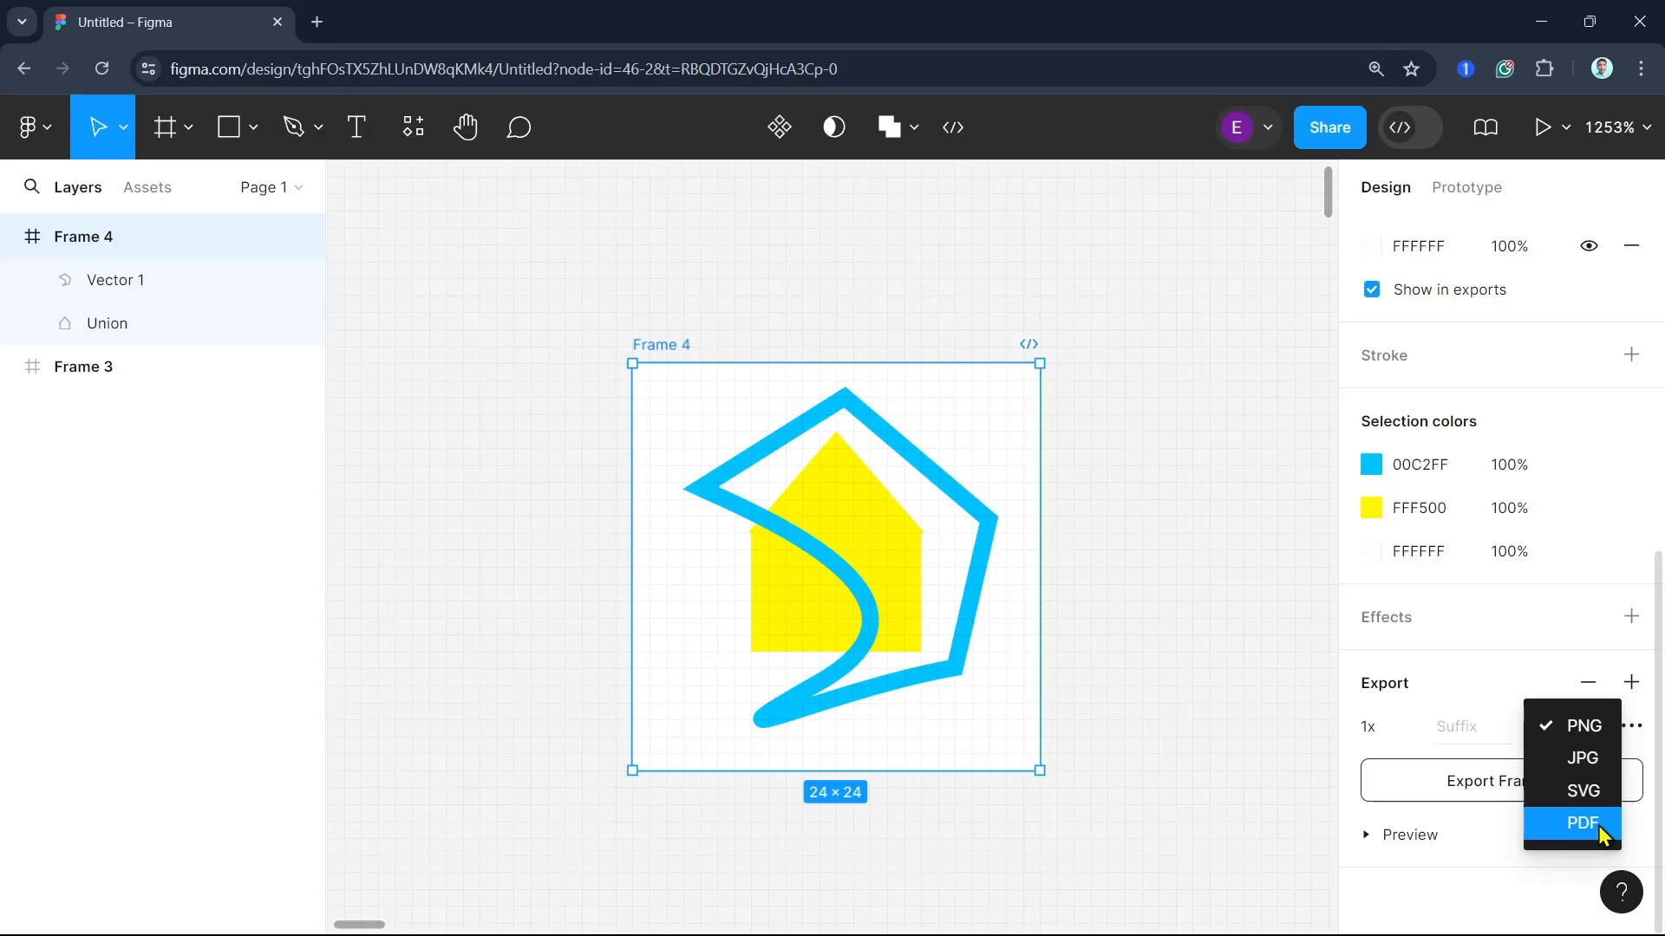
left_click(1476, 744)
left_click(1628, 739)
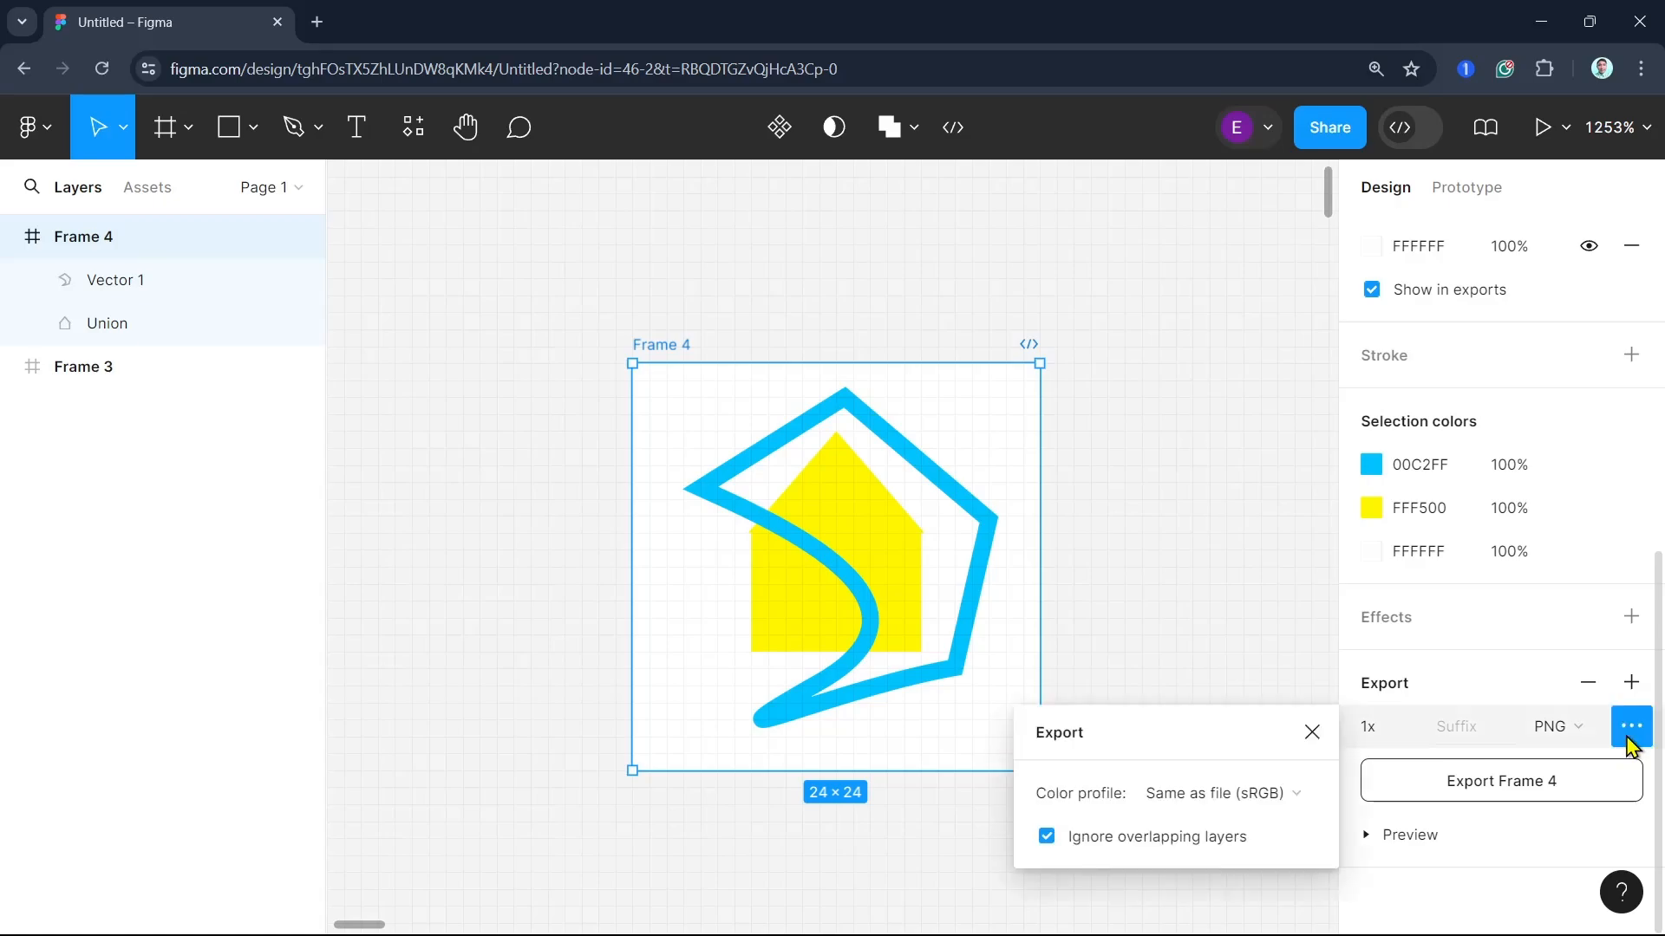
left_click(1628, 741)
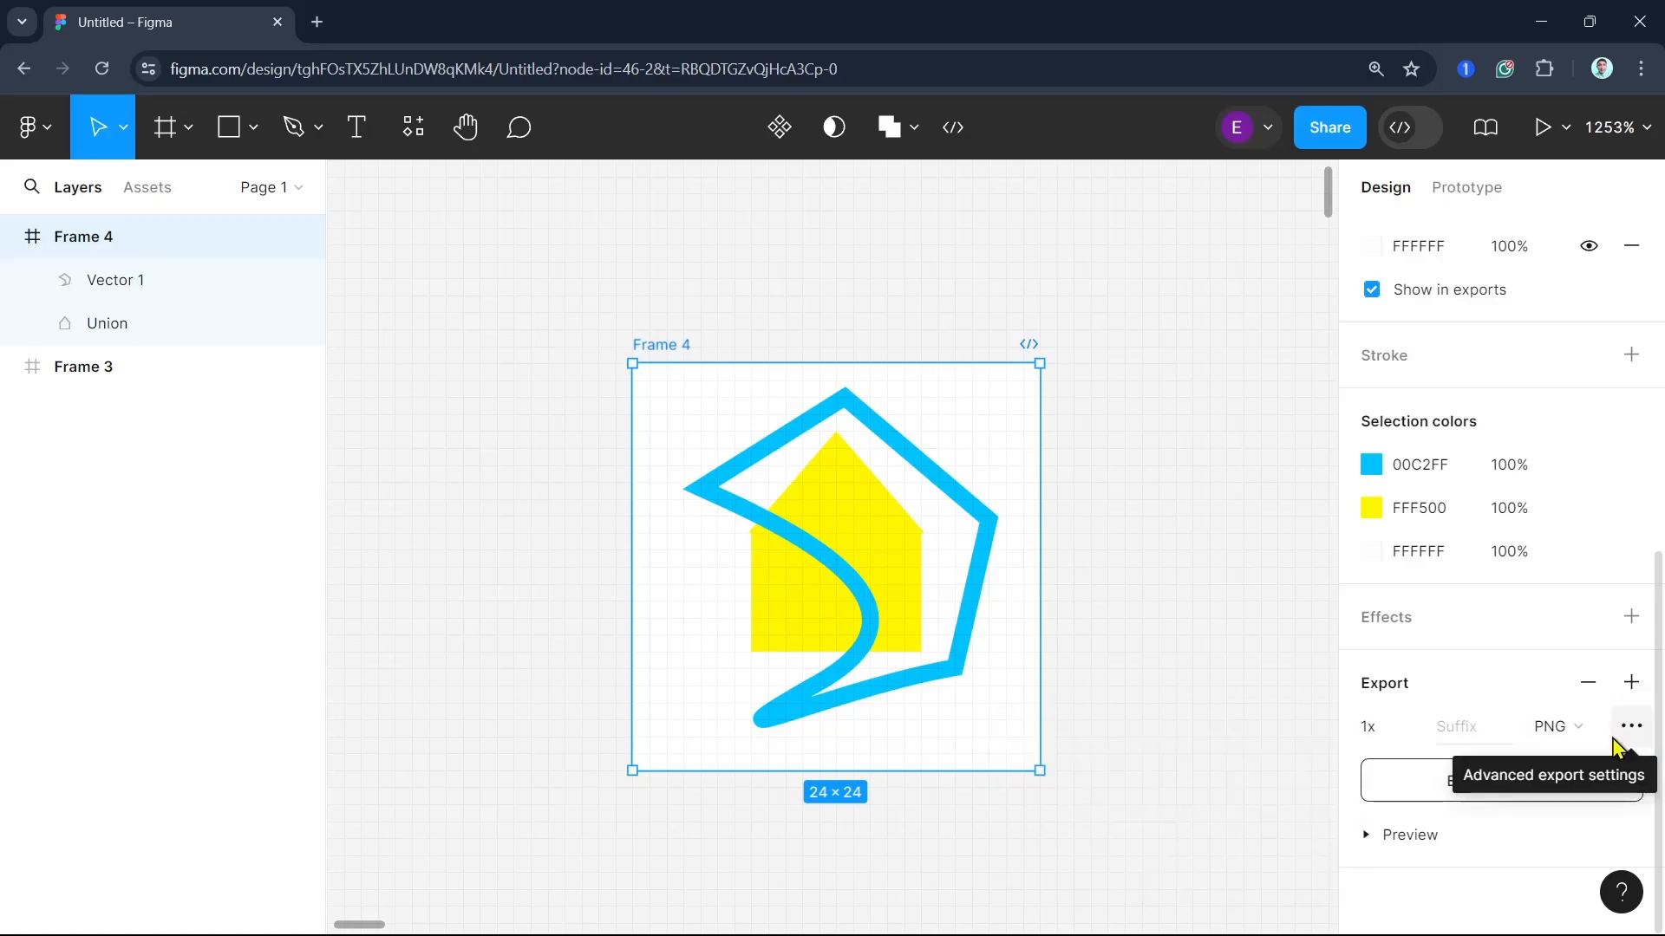